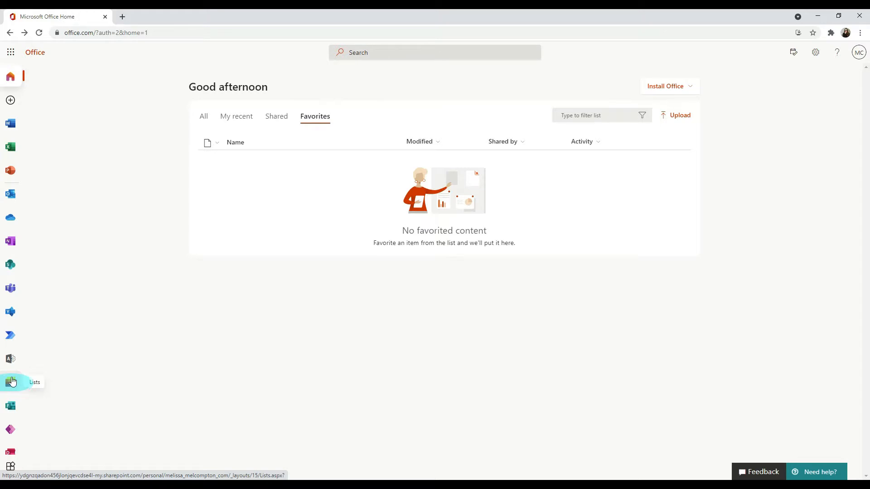
Step: Switch to Microsoft Lists and start a new blank list
{"action": "left_click", "coordinate": [8, 55]}
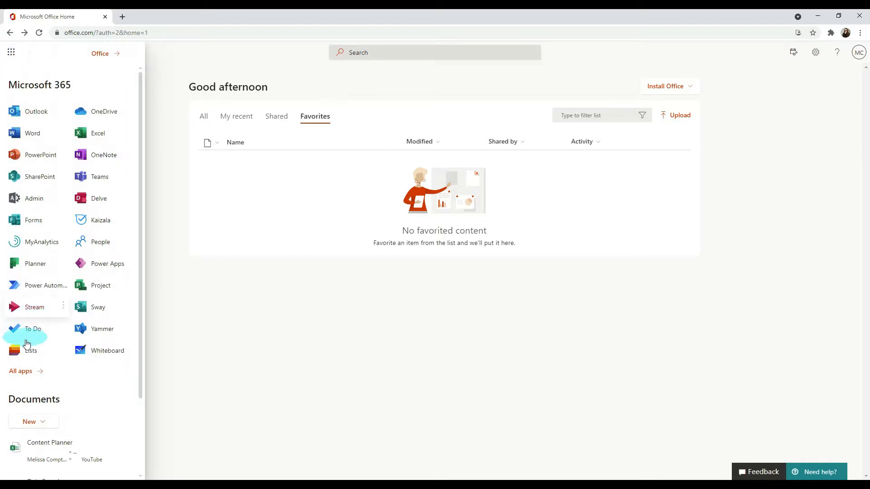
{"action": "left_click", "coordinate": [28, 352]}
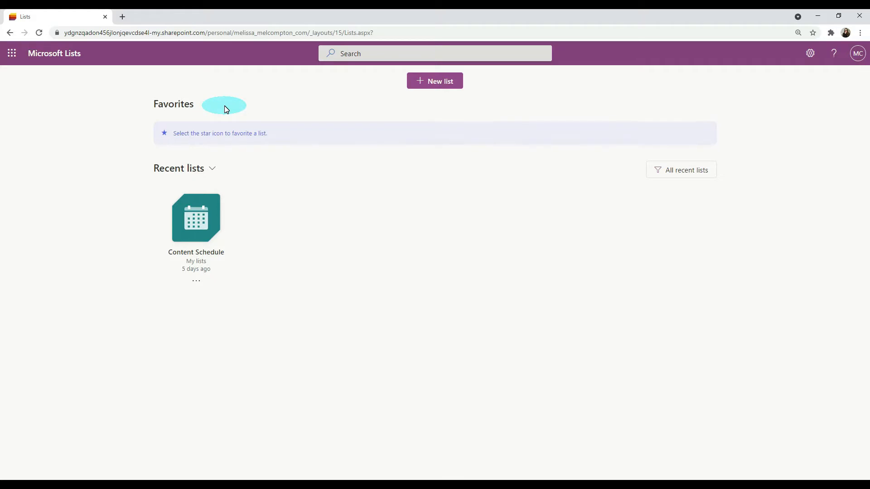
{"action": "left_click", "coordinate": [441, 88]}
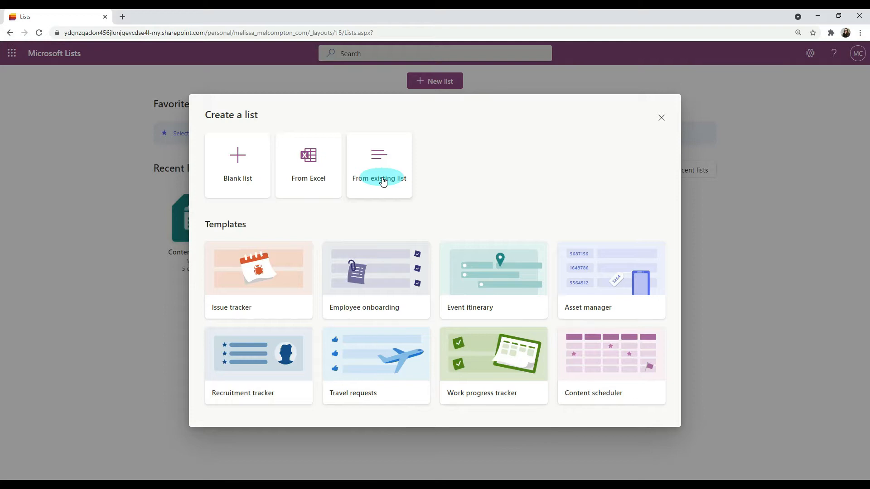
{"action": "left_click", "coordinate": [239, 178]}
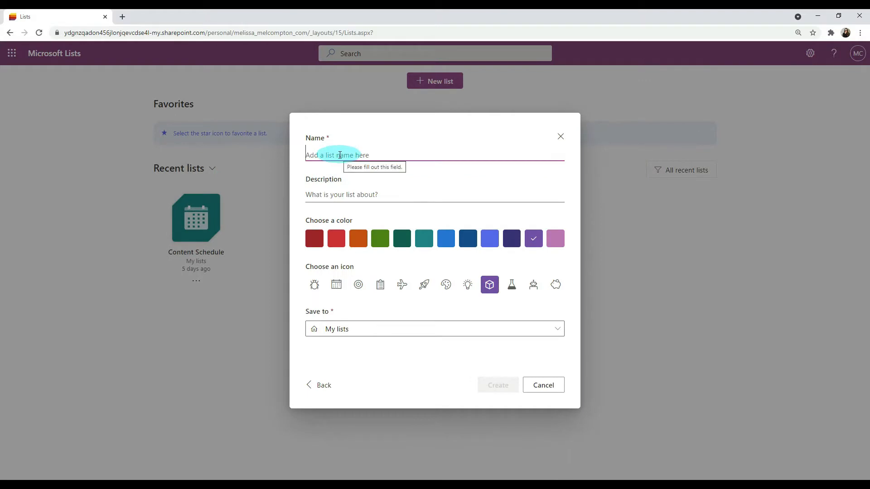
Step: Create the list in My lists with name and description Schedule, the dark blue color and the calendar icon
{"action": "type", "text": "Schedule"}
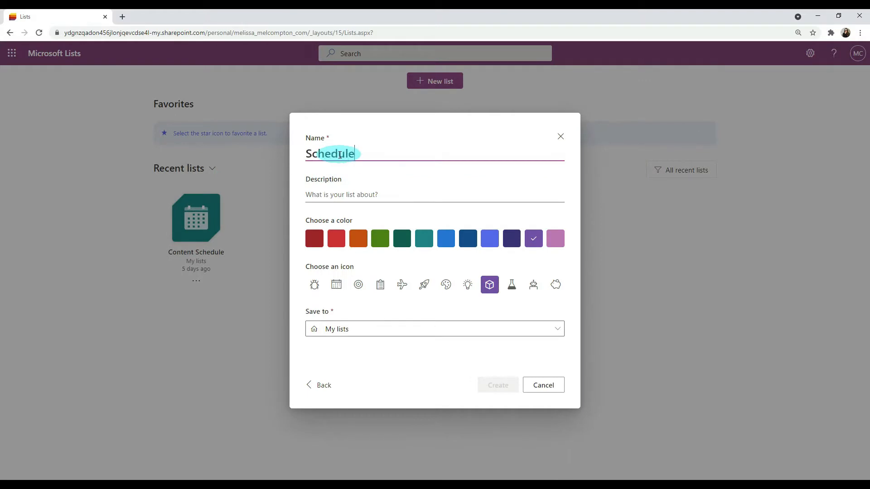
{"action": "left_click", "coordinate": [341, 194]}
{"action": "type", "text": "Schedule"}
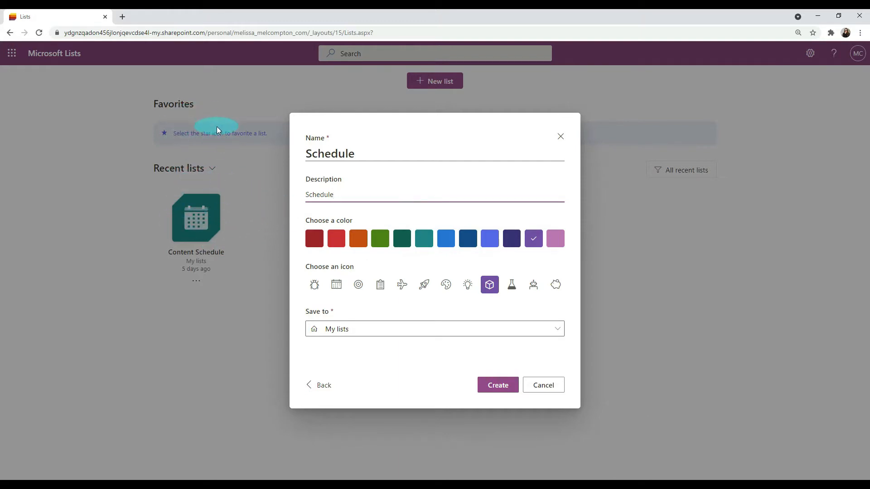
{"action": "left_click", "coordinate": [401, 243]}
{"action": "left_click", "coordinate": [471, 241]}
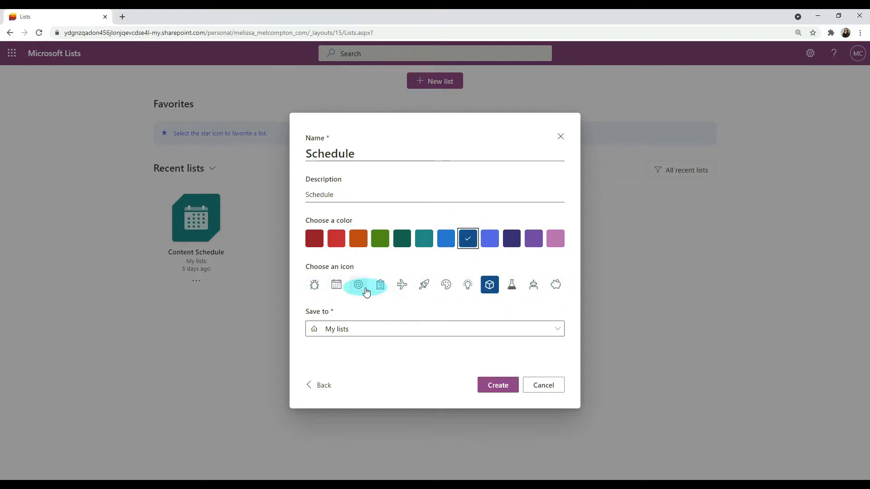
{"action": "left_click", "coordinate": [337, 287]}
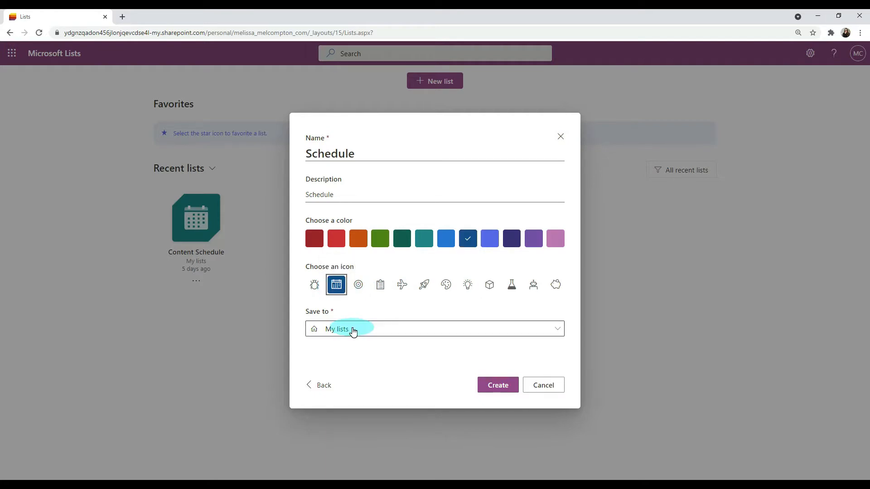
{"action": "left_click", "coordinate": [500, 389]}
{"action": "left_click", "coordinate": [499, 386]}
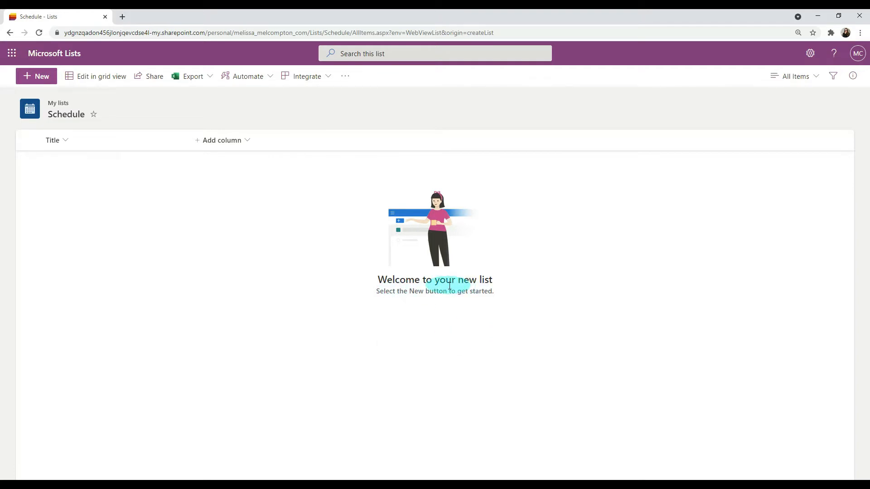
Step: Examine the Title column's formatting options, the view formatting choices and the advanced JSON editor
{"action": "left_click", "coordinate": [65, 144]}
{"action": "left_click", "coordinate": [81, 214]}
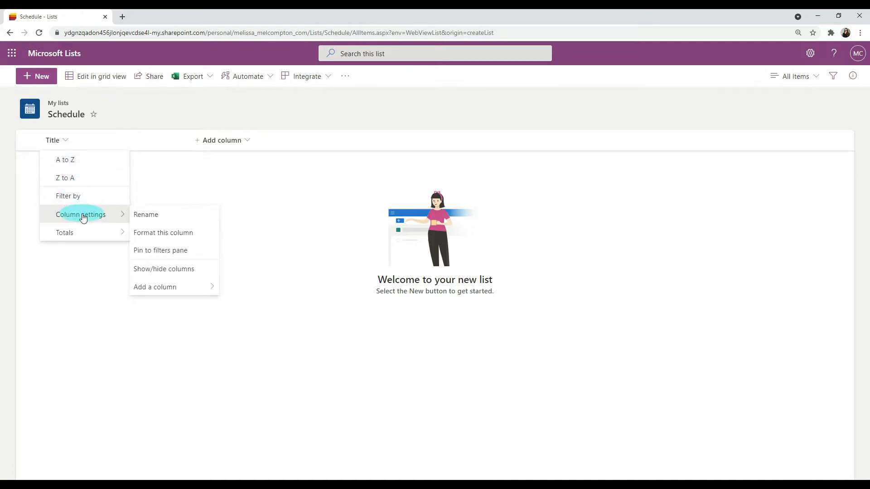
{"action": "left_click", "coordinate": [168, 234]}
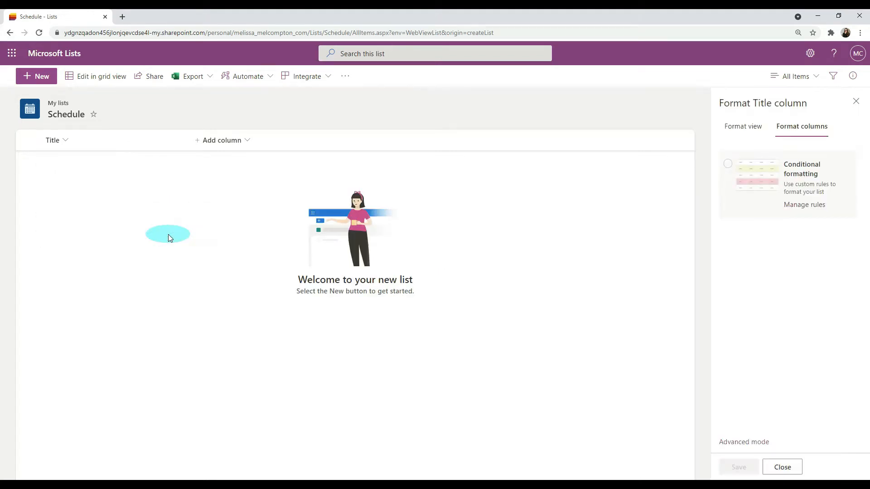
{"action": "left_click", "coordinate": [740, 131]}
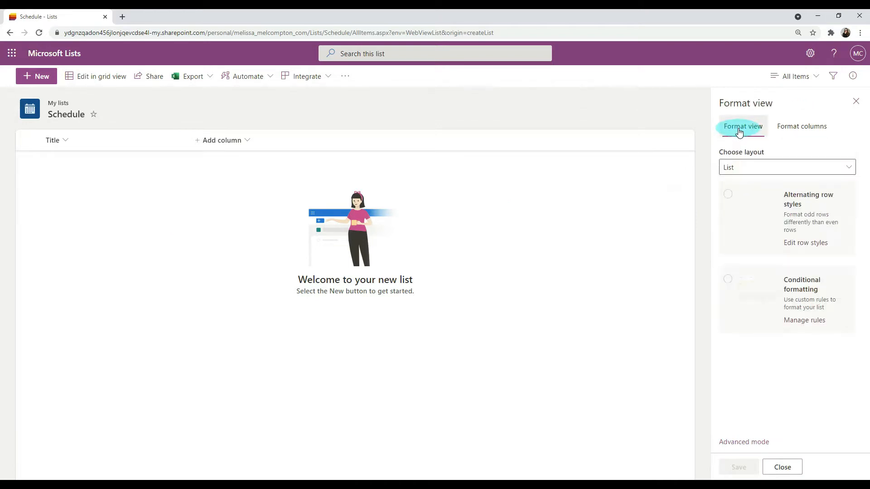
{"action": "left_click", "coordinate": [798, 129]}
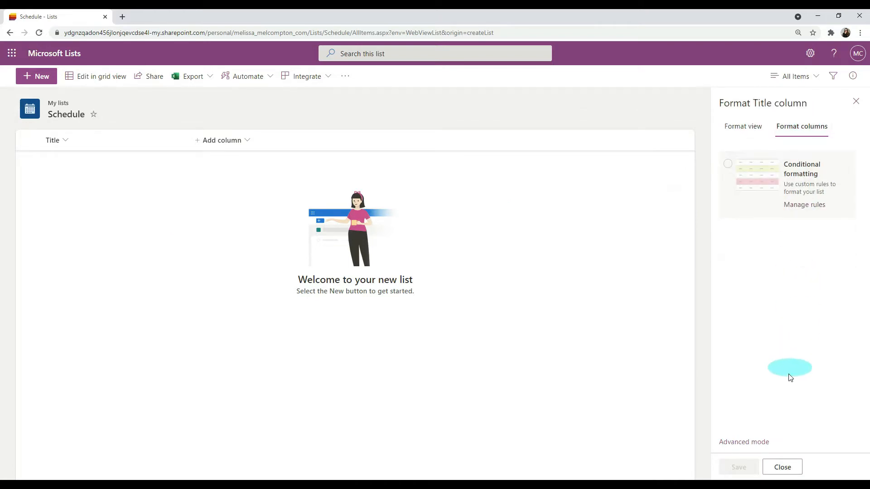
{"action": "left_click", "coordinate": [744, 443]}
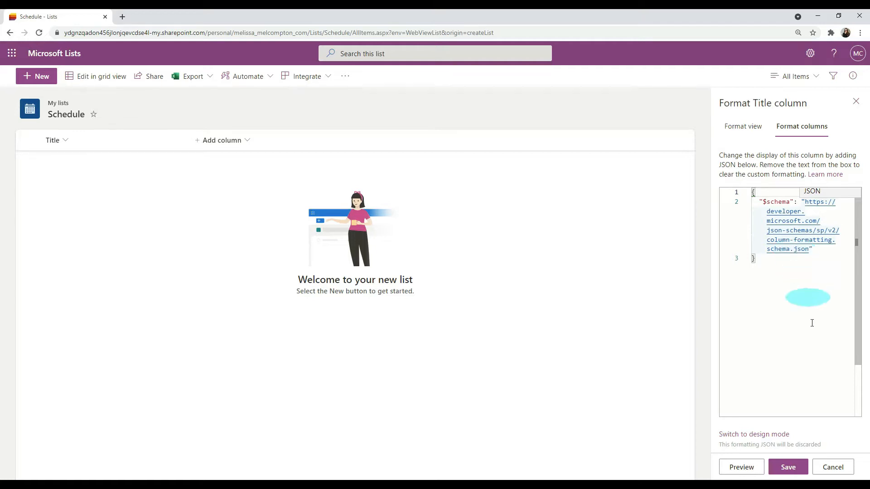
{"action": "left_click", "coordinate": [835, 468]}
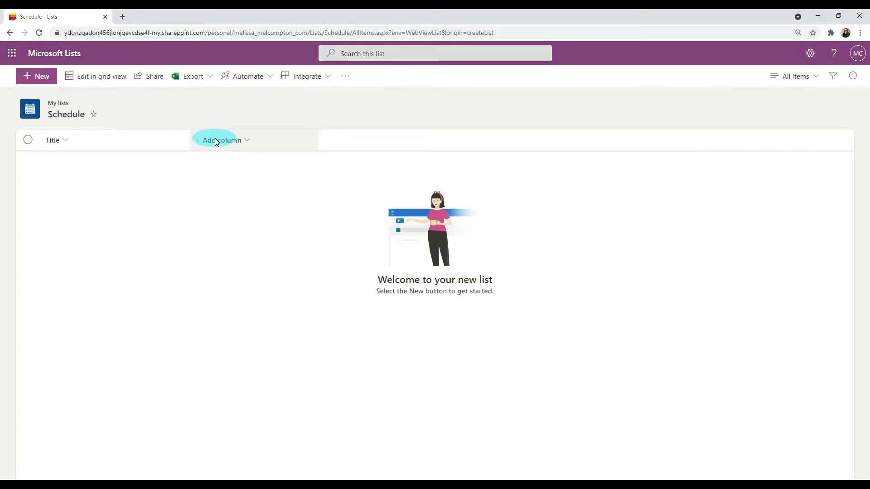
{"action": "left_click", "coordinate": [64, 141]}
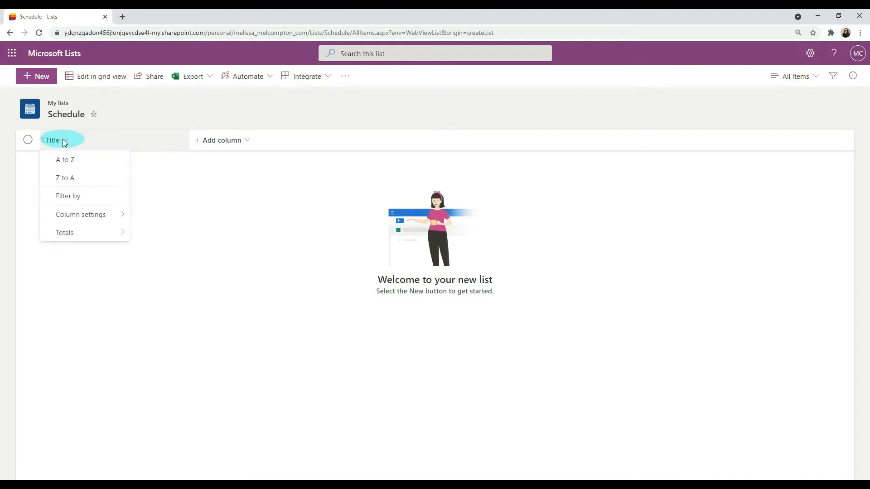
{"action": "mouse_move", "coordinate": [87, 217]}
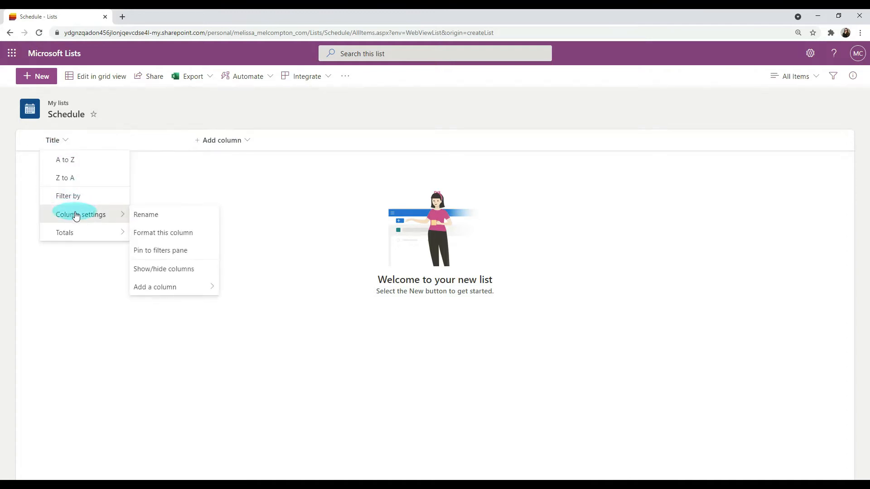
{"action": "mouse_move", "coordinate": [164, 295]}
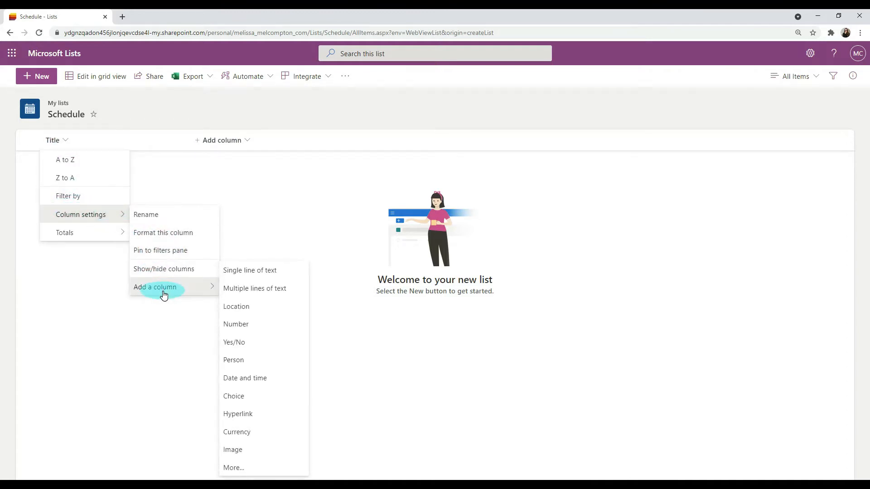
Step: Start a new column named Date Added with the Date and time type
{"action": "left_click", "coordinate": [222, 141]}
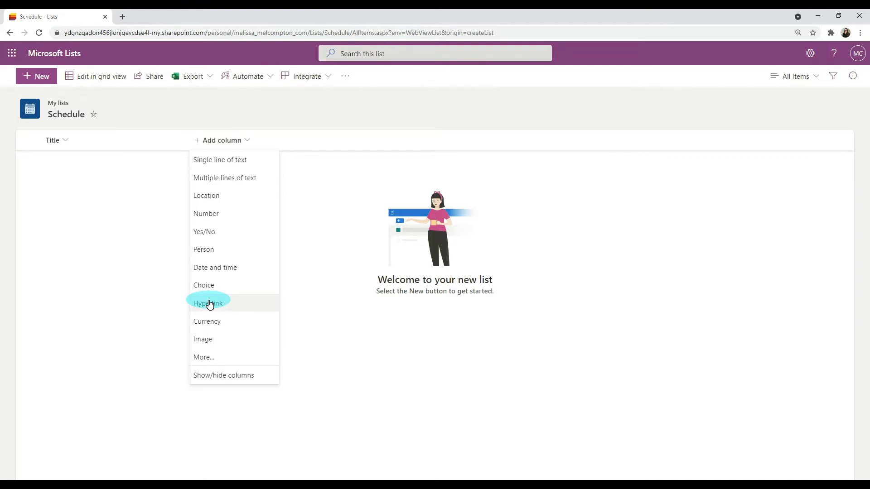
{"action": "left_click", "coordinate": [219, 268]}
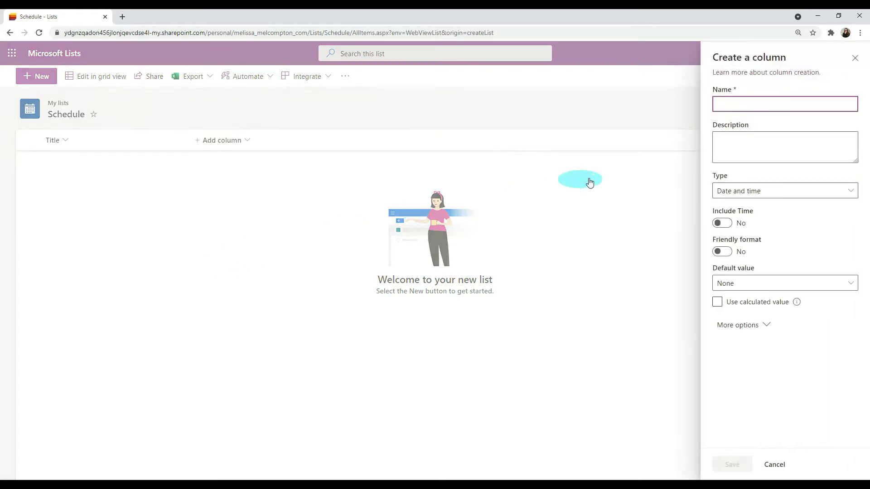
{"action": "type", "text": "D"}
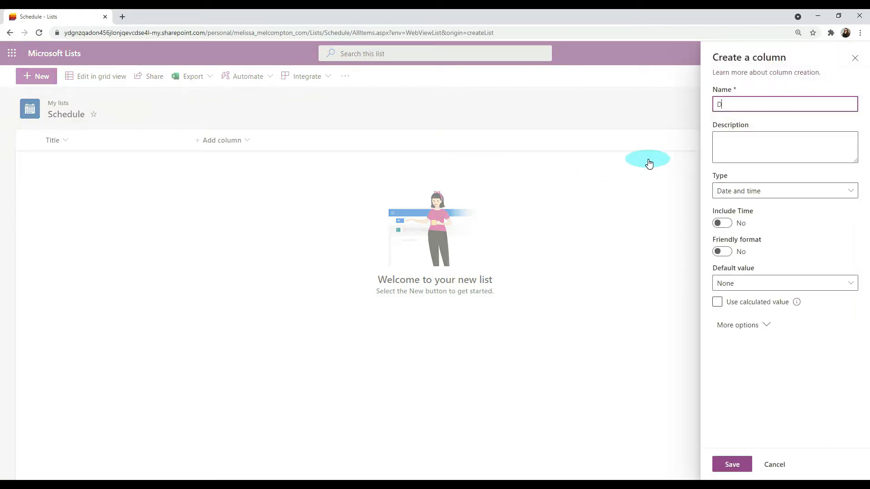
{"action": "type", "text": "ate Added"}
{"action": "key", "text": "Tab"}
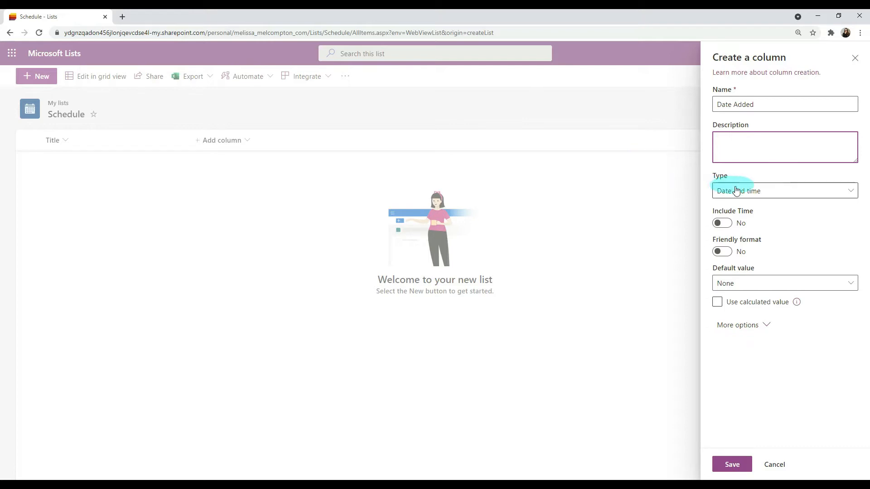
{"action": "left_click", "coordinate": [760, 196]}
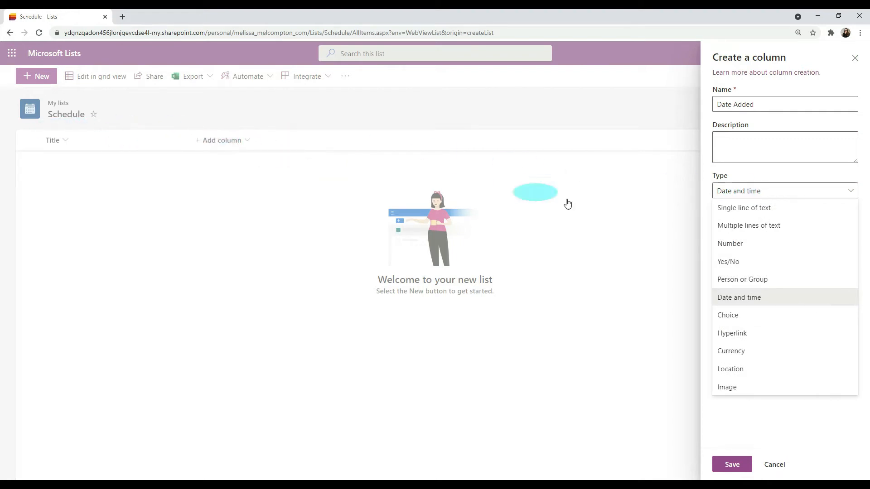
{"action": "left_click", "coordinate": [740, 297]}
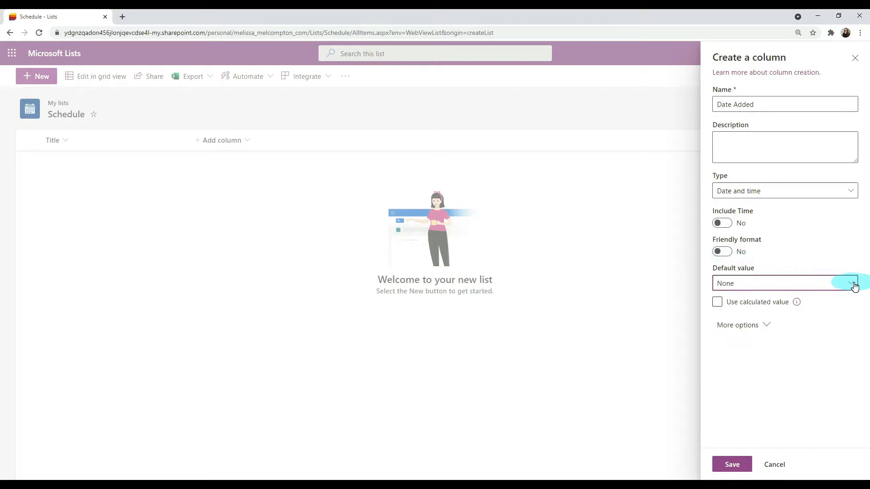
Step: Set the column's default value to Today's date, expand its additional and validation options, and save the column
{"action": "left_click", "coordinate": [851, 285]}
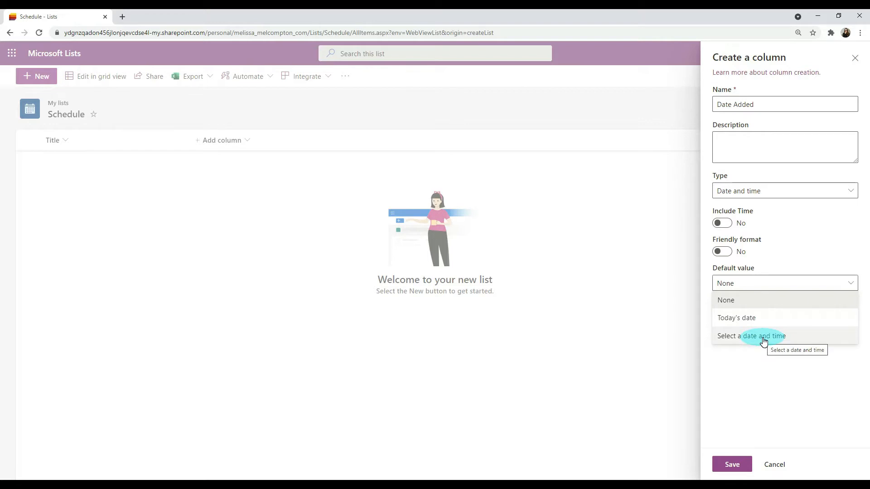
{"action": "left_click", "coordinate": [752, 319]}
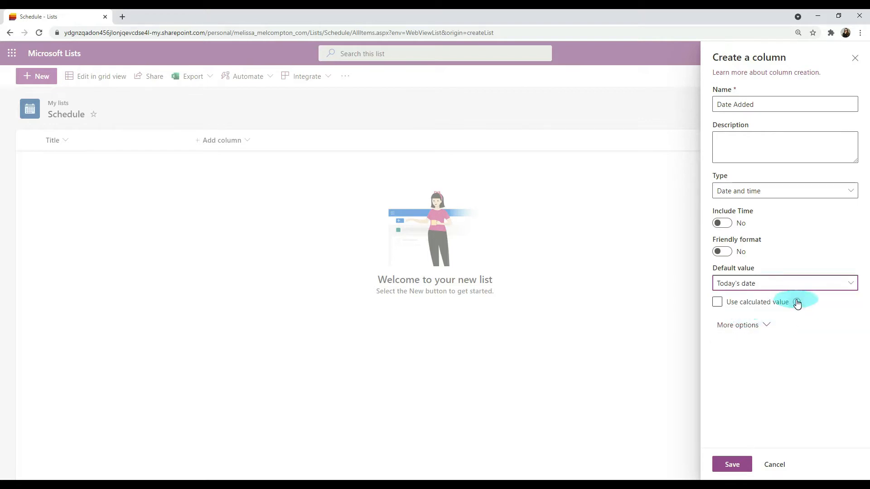
{"action": "left_click", "coordinate": [767, 325]}
{"action": "scroll", "coordinate": [767, 325], "scroll_direction": "down", "scroll_amount": 1}
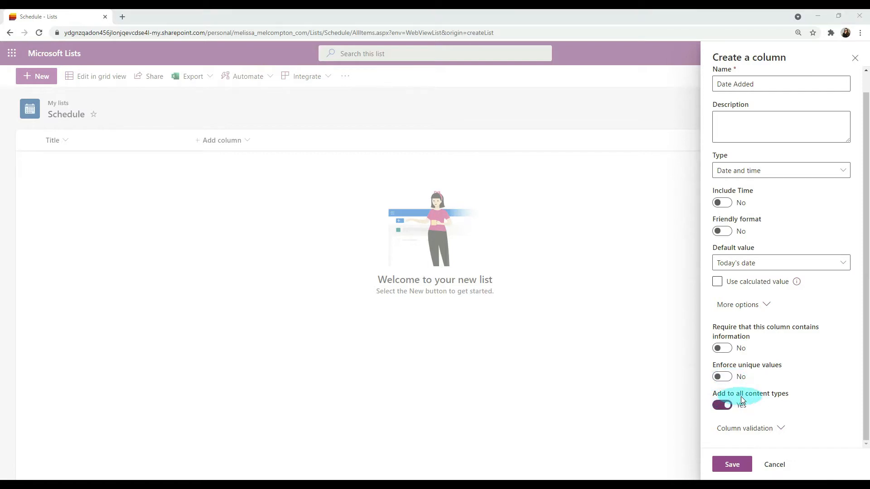
{"action": "left_click", "coordinate": [782, 428]}
{"action": "scroll", "coordinate": [781, 411], "scroll_direction": "down", "scroll_amount": 4}
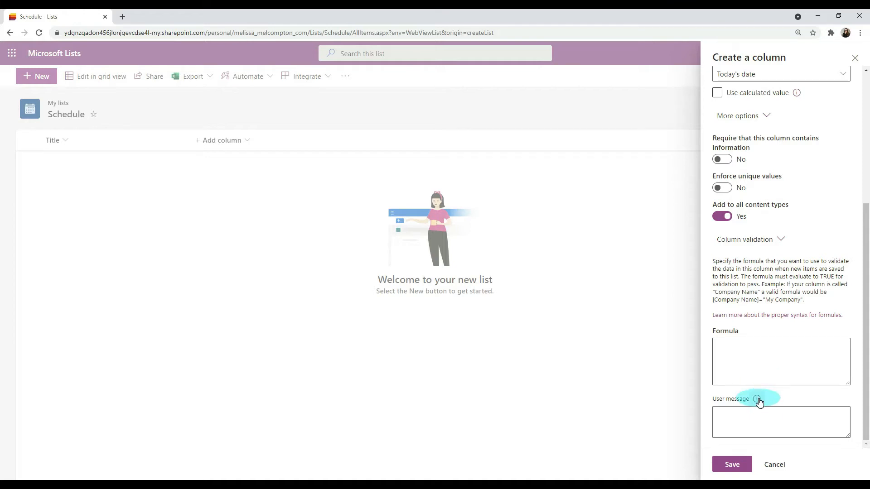
{"action": "left_click", "coordinate": [732, 463]}
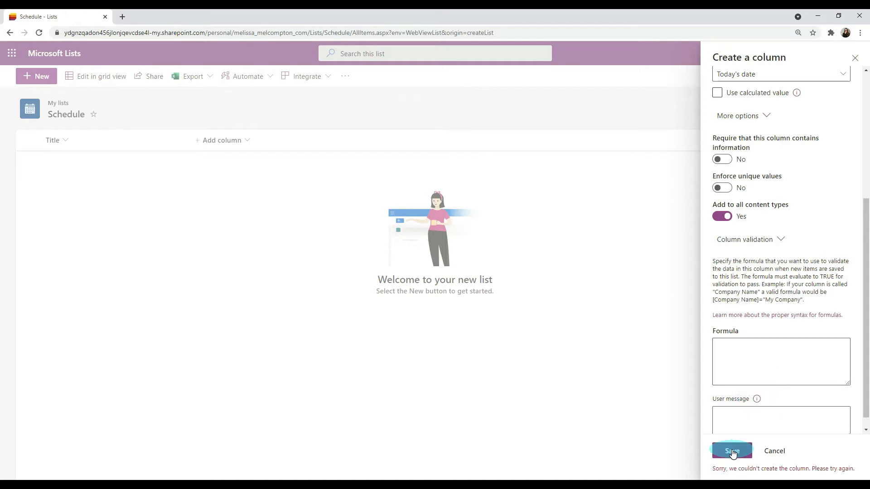
{"action": "left_click", "coordinate": [730, 451]}
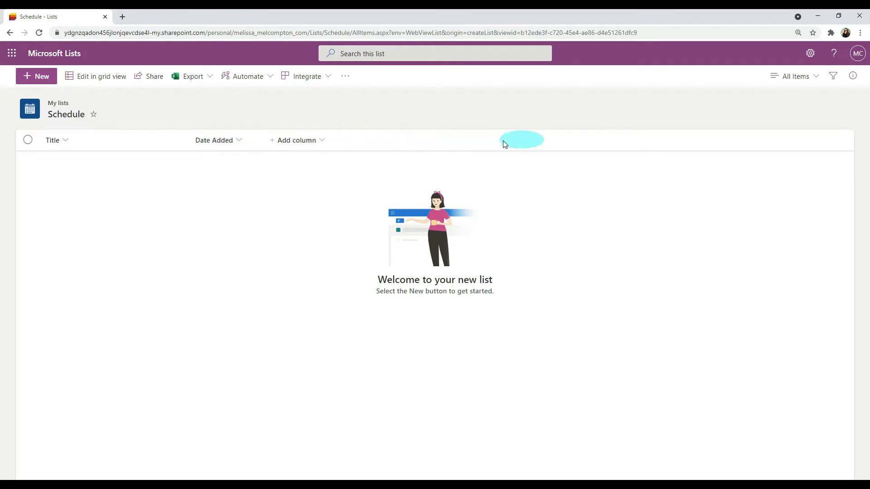
Step: Start a new Choice column named Program in the Schedule list
{"action": "mouse_move", "coordinate": [224, 135]}
{"action": "left_mouse_down"}
{"action": "mouse_move", "coordinate": [62, 136]}
{"action": "mouse_move", "coordinate": [235, 143]}
{"action": "mouse_move", "coordinate": [229, 139]}
{"action": "left_mouse_up"}
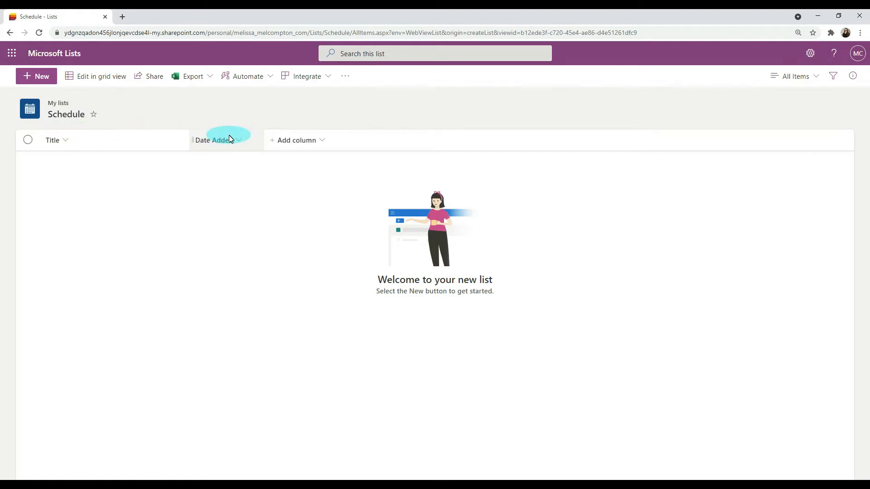
{"action": "left_click", "coordinate": [288, 145]}
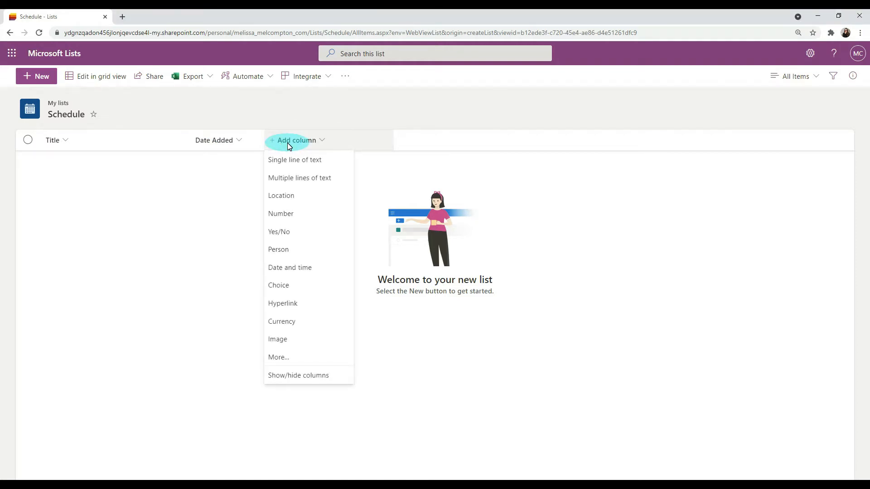
{"action": "left_click", "coordinate": [284, 288]}
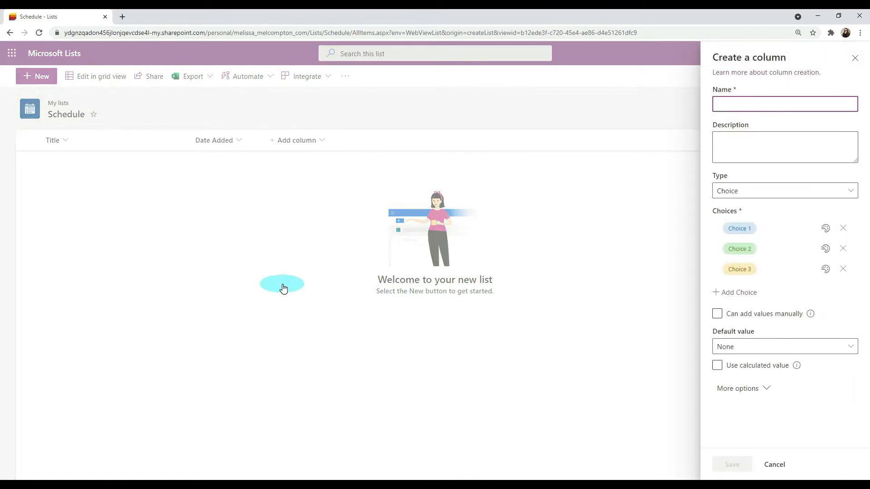
{"action": "type", "text": "Program"}
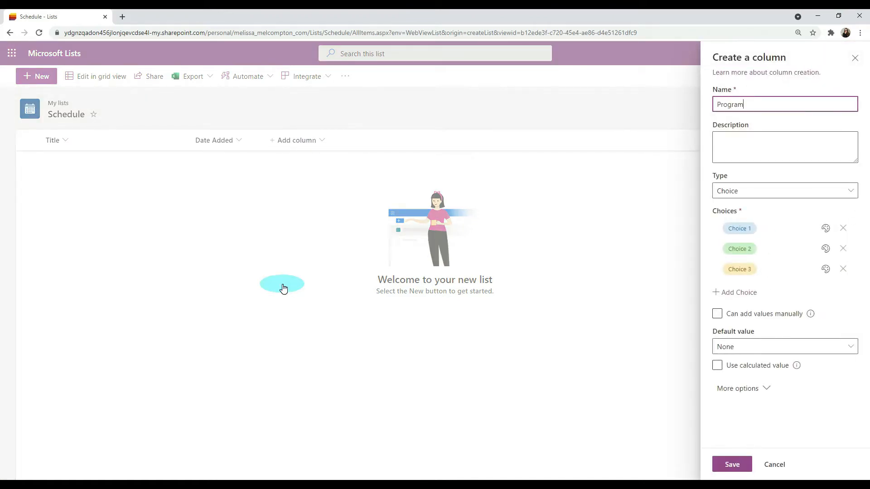
{"action": "key", "text": "Tab"}
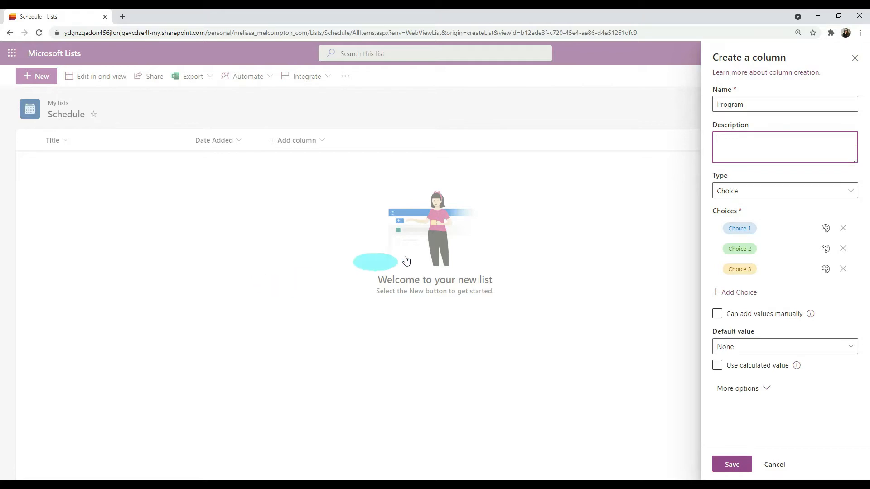
Step: Rename the three default choices of the Program column to Excel, Word and Lists
{"action": "left_click", "coordinate": [756, 194]}
{"action": "left_click", "coordinate": [756, 195]}
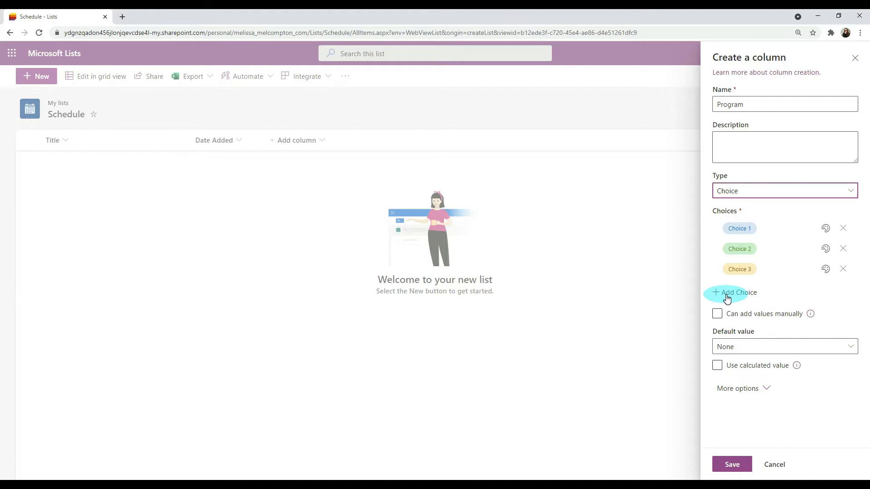
{"action": "left_click", "coordinate": [743, 229]}
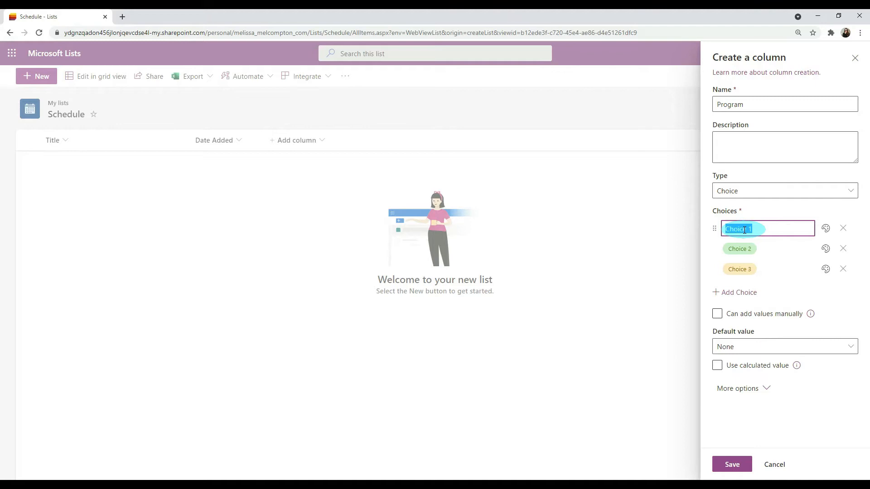
{"action": "type", "text": "Excel"}
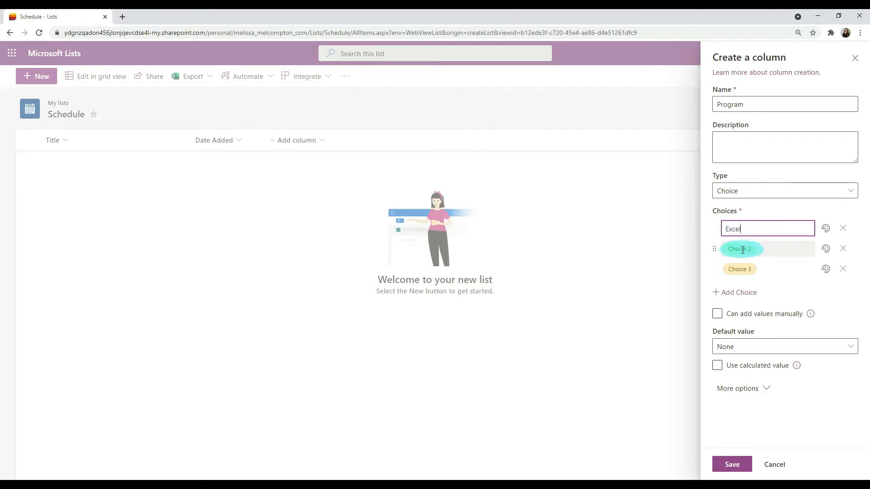
{"action": "left_click", "coordinate": [740, 249]}
{"action": "type", "text": "Word"}
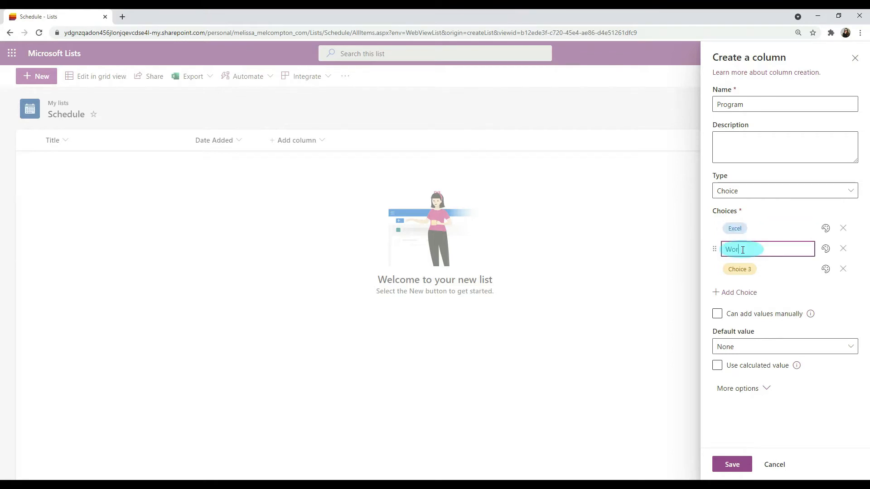
{"action": "left_click", "coordinate": [742, 268]}
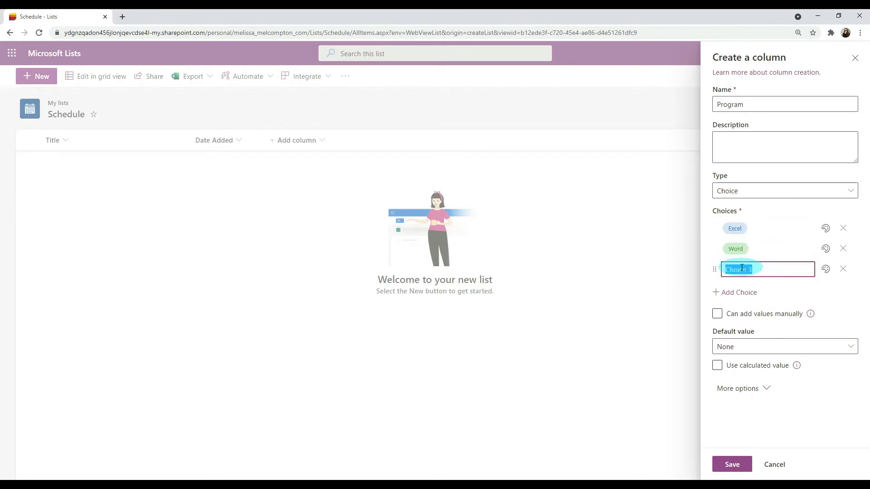
{"action": "type", "text": "Lists"}
Step: Set the fill color of the Excel choice to dark green and the Word choice to blue
{"action": "left_click", "coordinate": [770, 229]}
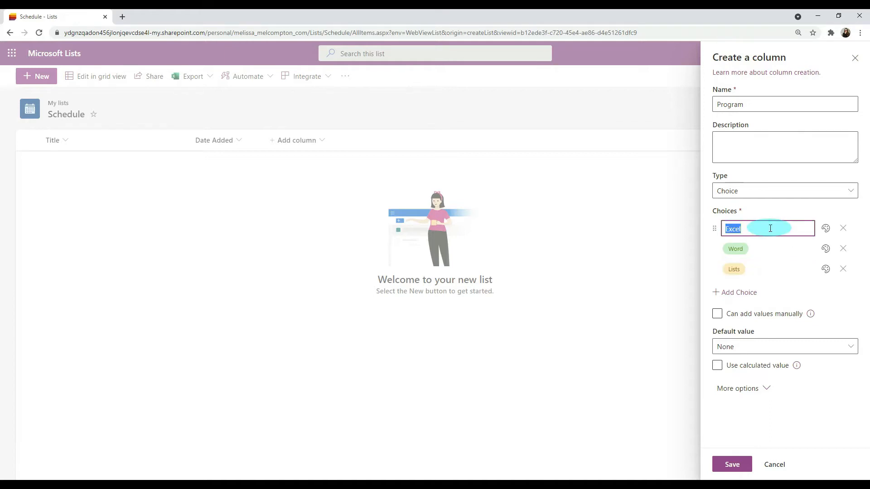
{"action": "left_click", "coordinate": [826, 228]}
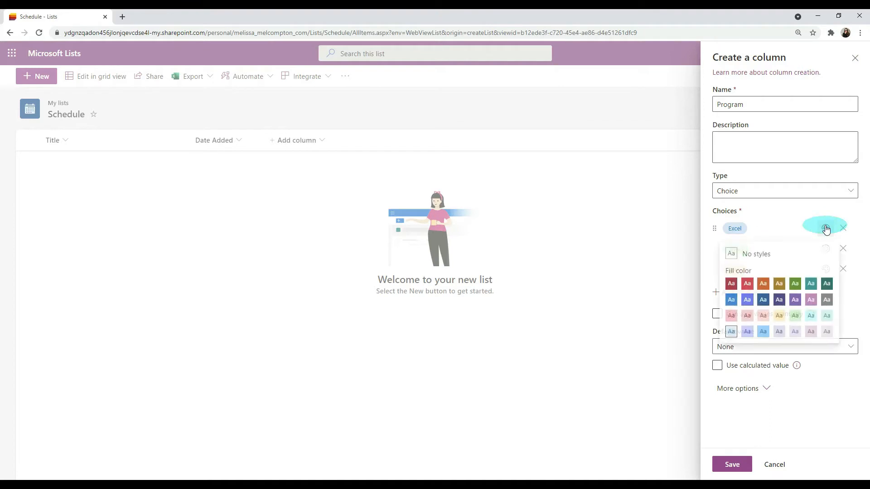
{"action": "left_click", "coordinate": [827, 284]}
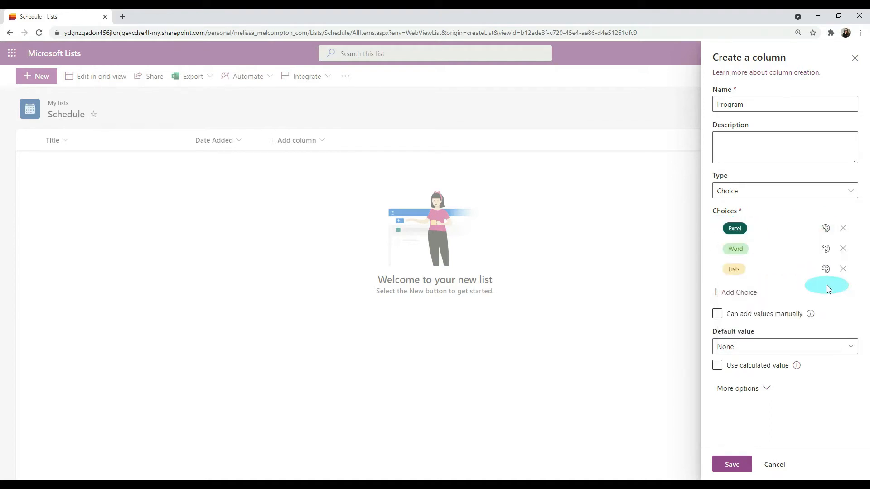
{"action": "left_click", "coordinate": [737, 249]}
{"action": "left_click", "coordinate": [825, 250]}
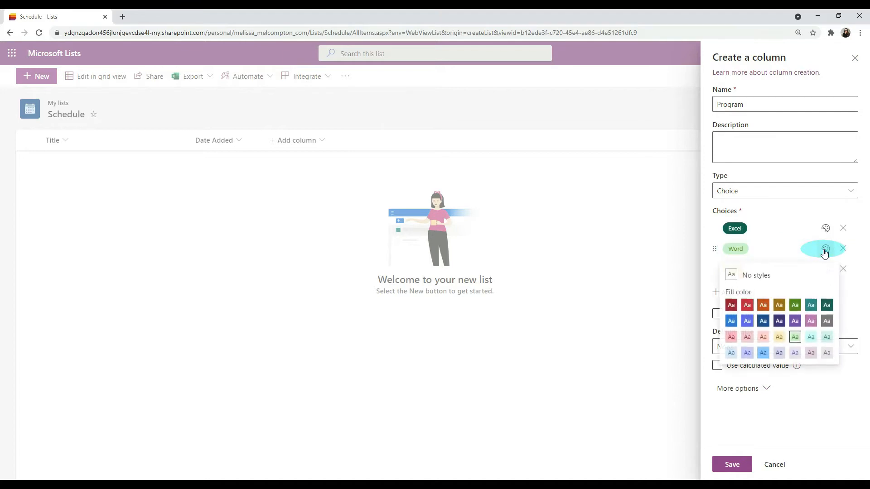
{"action": "left_click", "coordinate": [731, 320]}
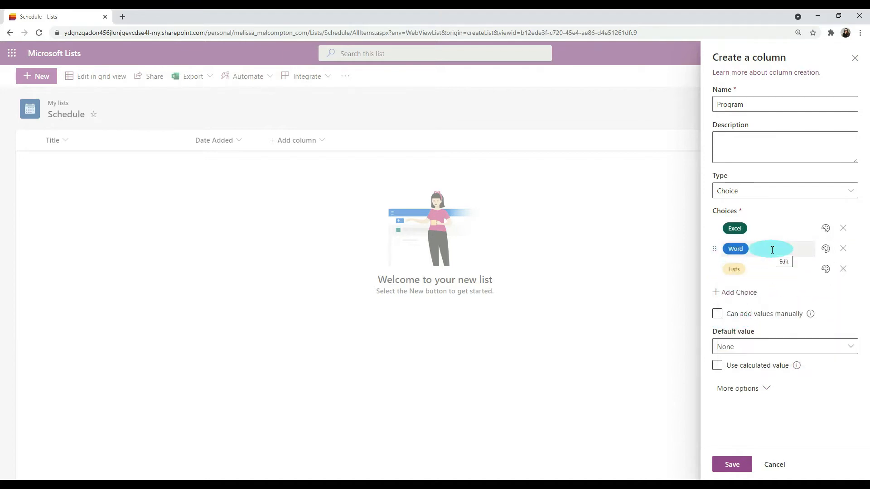
Step: Add a fourth choice named PowerPoint to the Program column
{"action": "left_click", "coordinate": [738, 293]}
{"action": "left_click", "coordinate": [746, 292]}
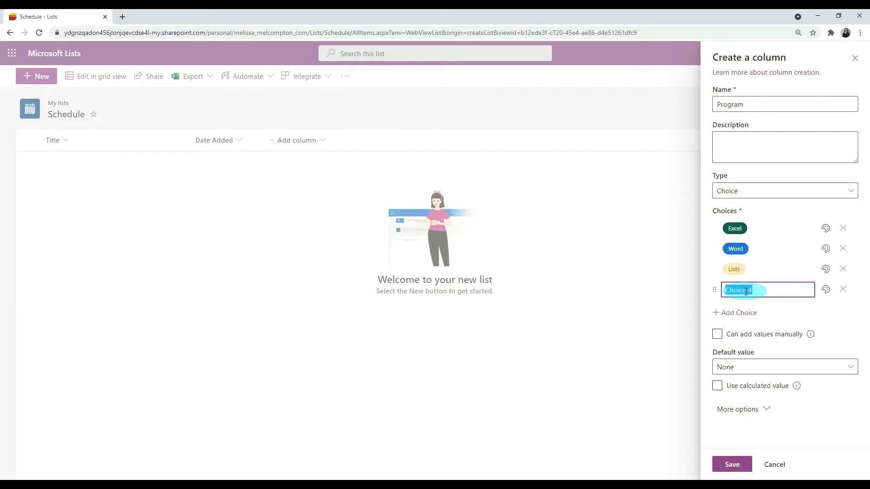
{"action": "type", "text": "PowerPoint"}
Step: Add a fifth choice named Misc to the Program column and remove it again
{"action": "left_click", "coordinate": [737, 313]}
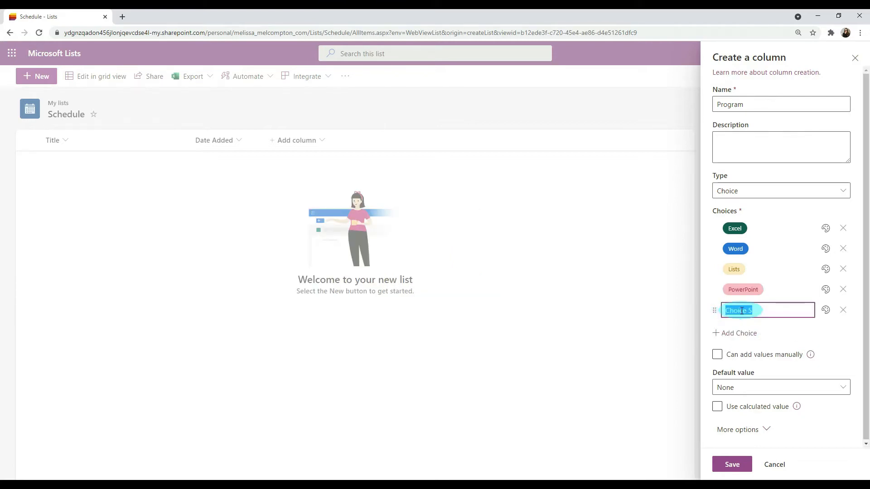
{"action": "type", "text": "Misc"}
{"action": "key", "text": "Tab"}
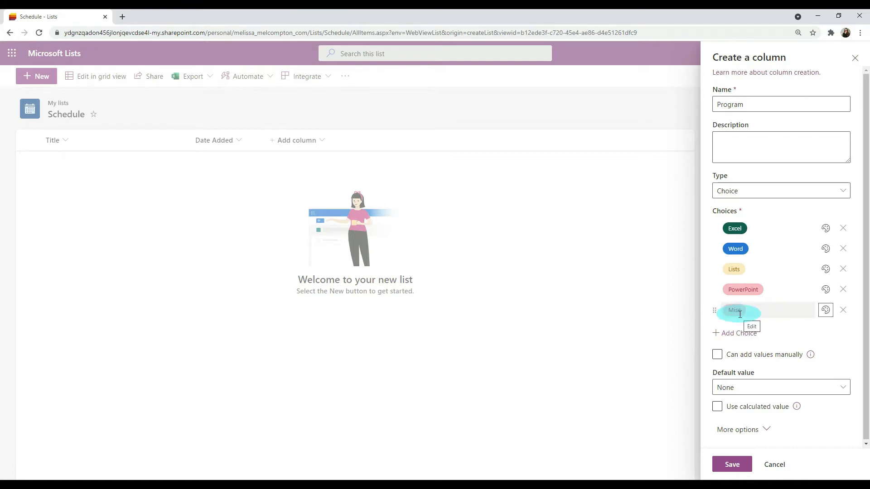
{"action": "left_click", "coordinate": [842, 310]}
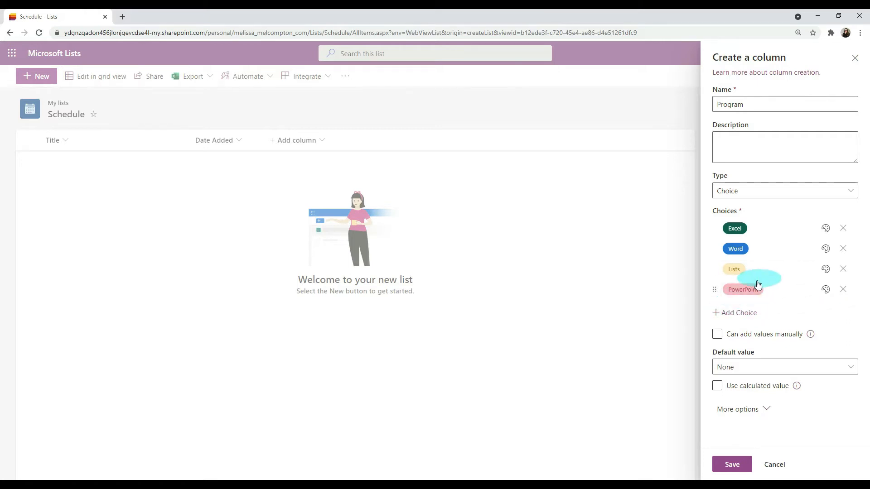
Step: Try allowing values to be added manually, turn that option off again, and view the available default values
{"action": "left_click", "coordinate": [734, 337]}
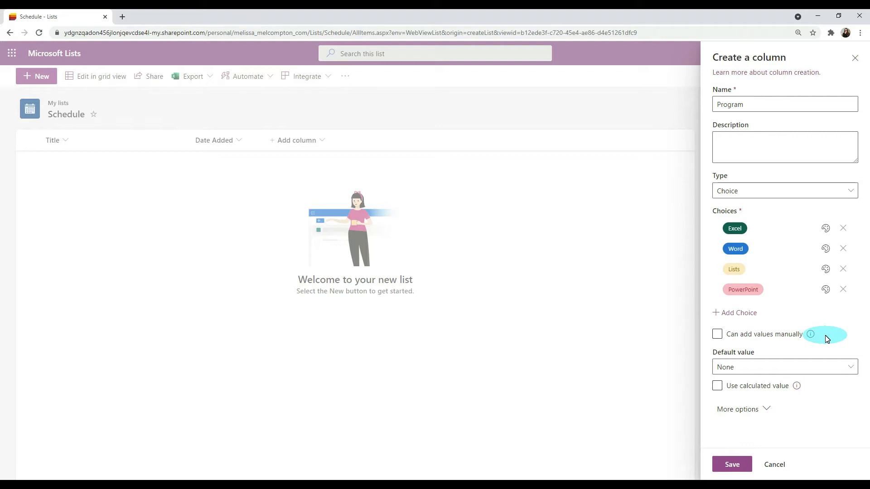
{"action": "left_click", "coordinate": [740, 339]}
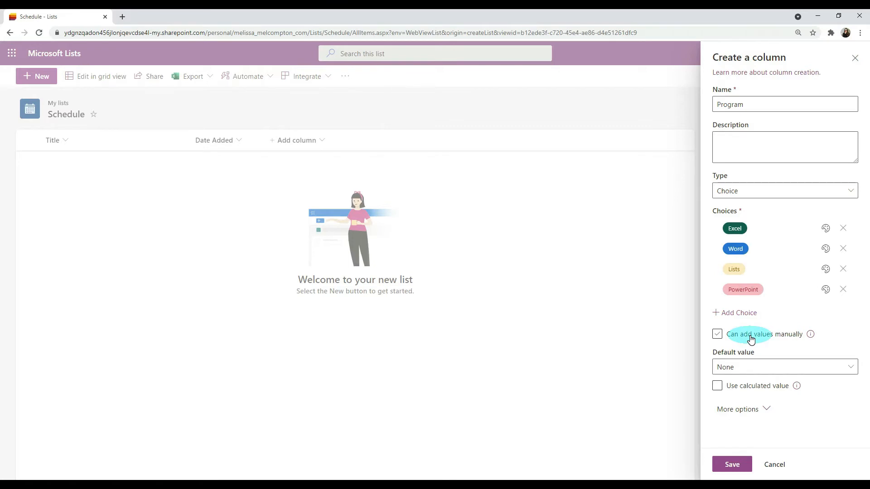
{"action": "left_click", "coordinate": [751, 336]}
{"action": "left_click", "coordinate": [852, 371]}
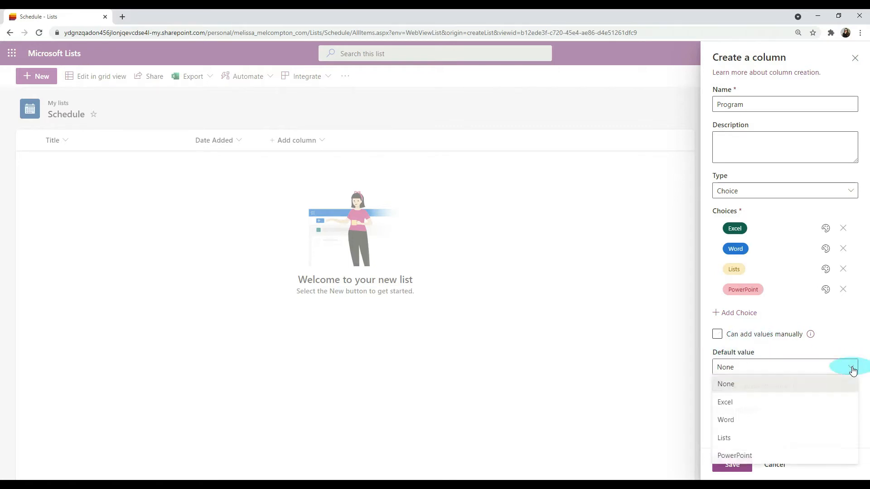
{"action": "left_click", "coordinate": [853, 371]}
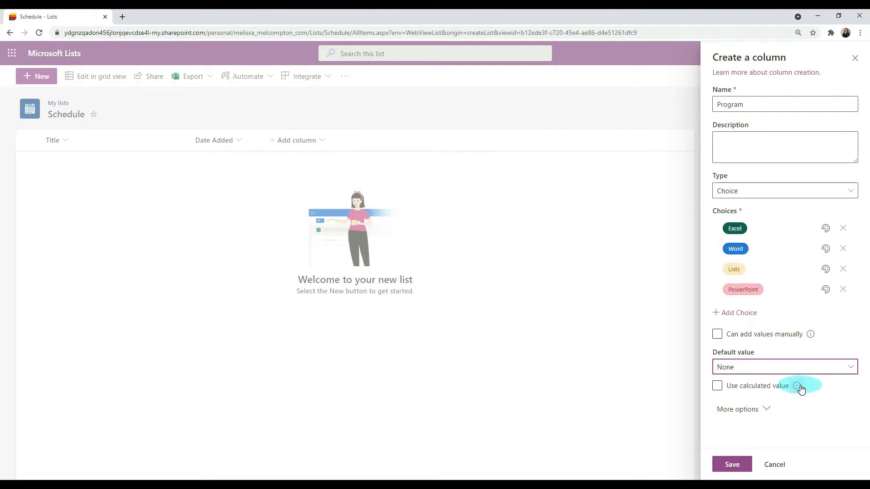
Step: Expand the Program column's additional options, keep choices displayed as a Drop-Down Menu, and require the column to contain information
{"action": "left_click", "coordinate": [765, 409]}
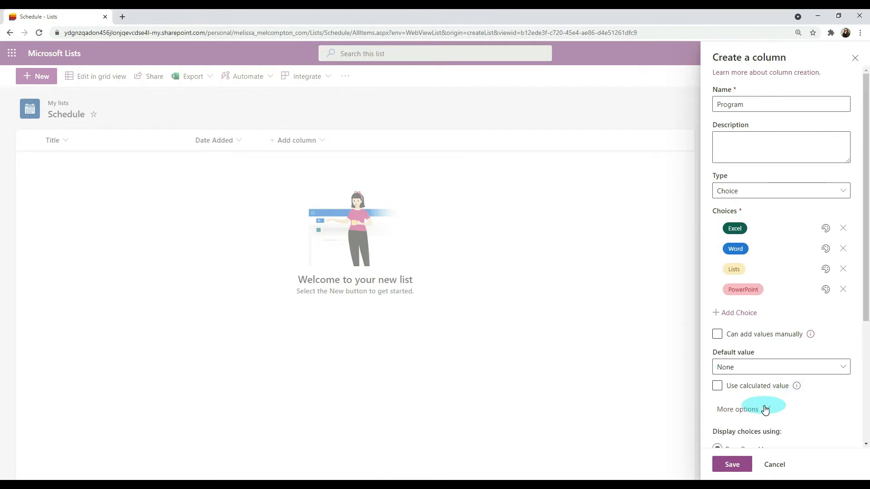
{"action": "scroll", "coordinate": [765, 409], "scroll_direction": "down", "scroll_amount": 4}
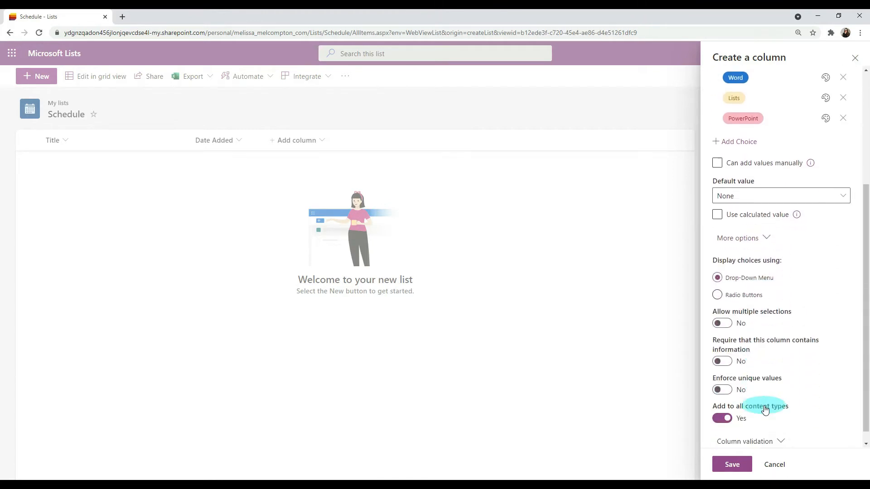
{"action": "left_click", "coordinate": [737, 287]}
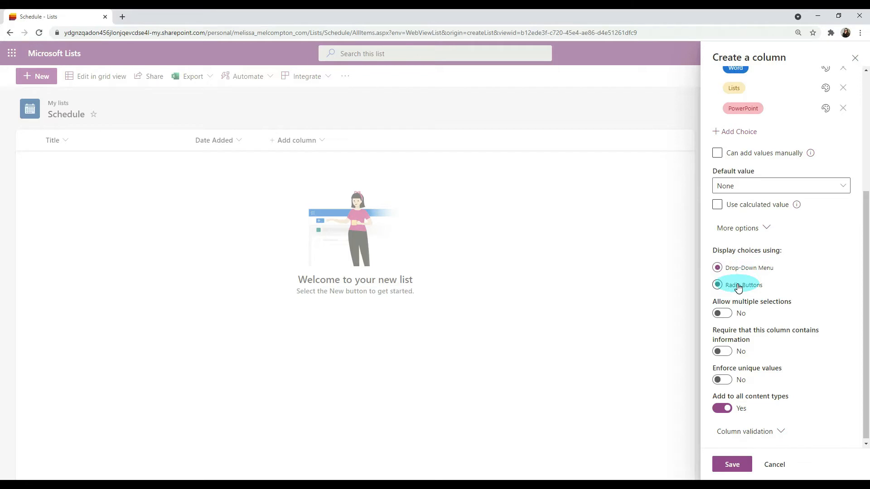
{"action": "left_click", "coordinate": [737, 268]}
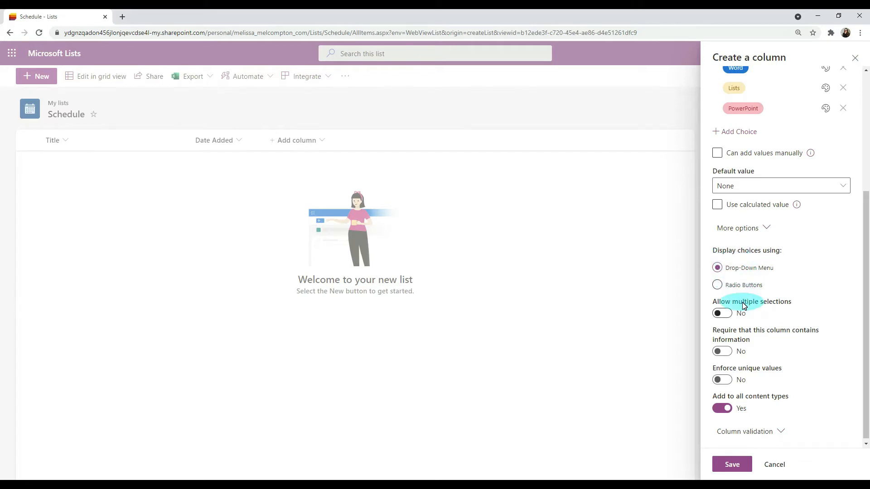
{"action": "scroll", "coordinate": [743, 306], "scroll_direction": "up", "scroll_amount": 1}
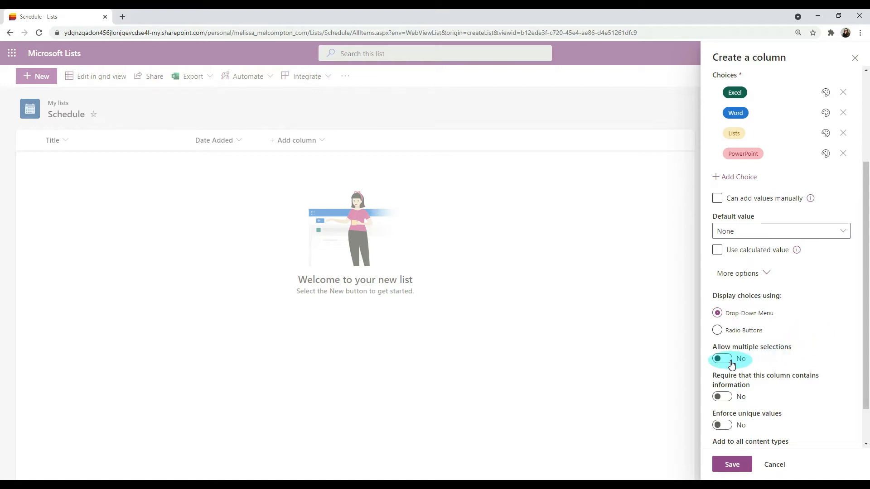
{"action": "scroll", "coordinate": [738, 349], "scroll_direction": "down", "scroll_amount": 1}
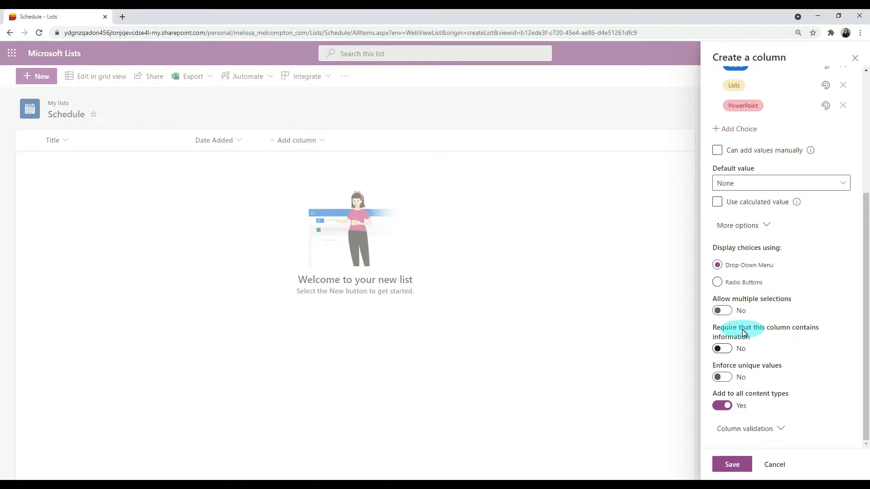
{"action": "left_click", "coordinate": [729, 353]}
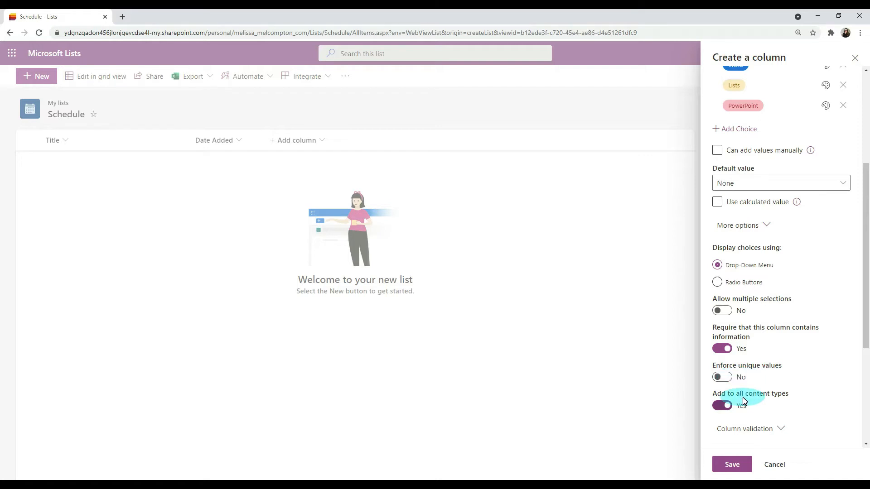
Step: Expand the column validation settings, leave the formula and user message empty, and save the Program column
{"action": "left_click", "coordinate": [780, 429]}
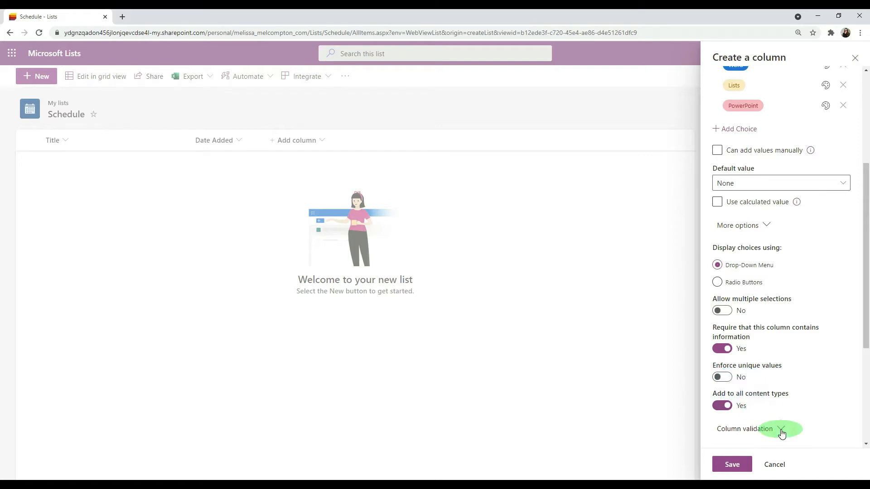
{"action": "scroll", "coordinate": [750, 404], "scroll_direction": "down", "scroll_amount": 2}
{"action": "scroll", "coordinate": [742, 382], "scroll_direction": "down", "scroll_amount": 2}
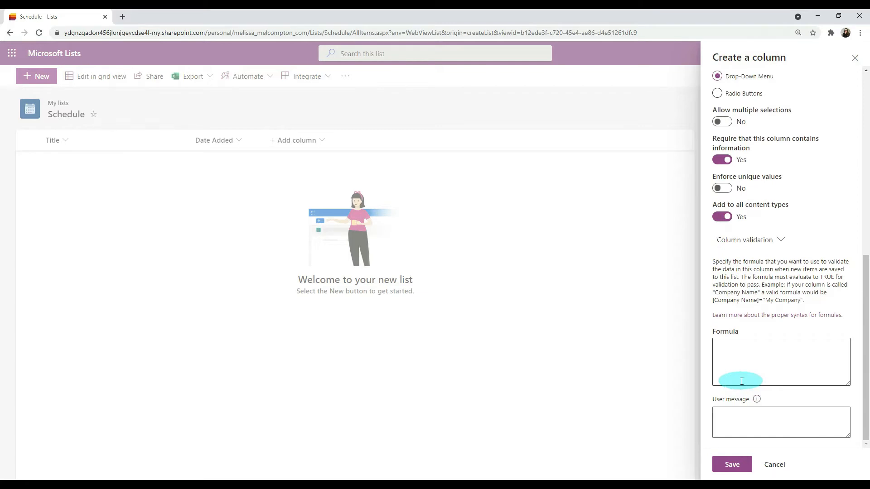
{"action": "scroll", "coordinate": [742, 382], "scroll_direction": "up", "scroll_amount": 4}
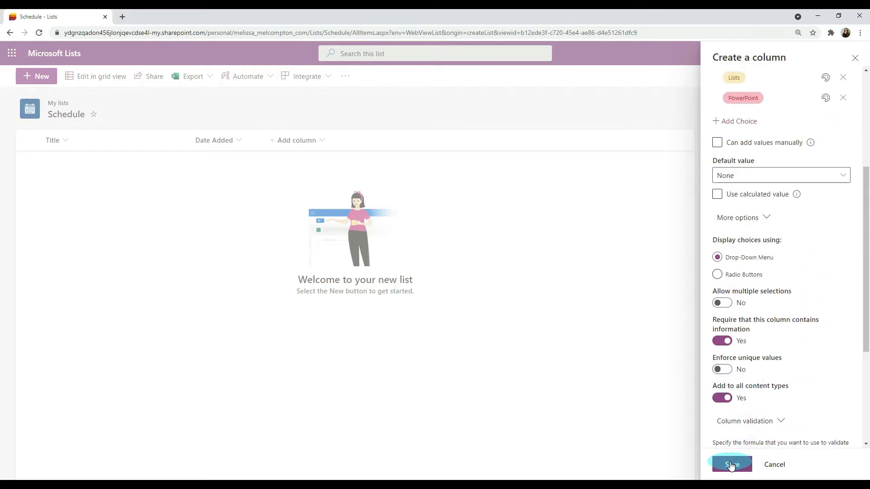
{"action": "left_click", "coordinate": [731, 465]}
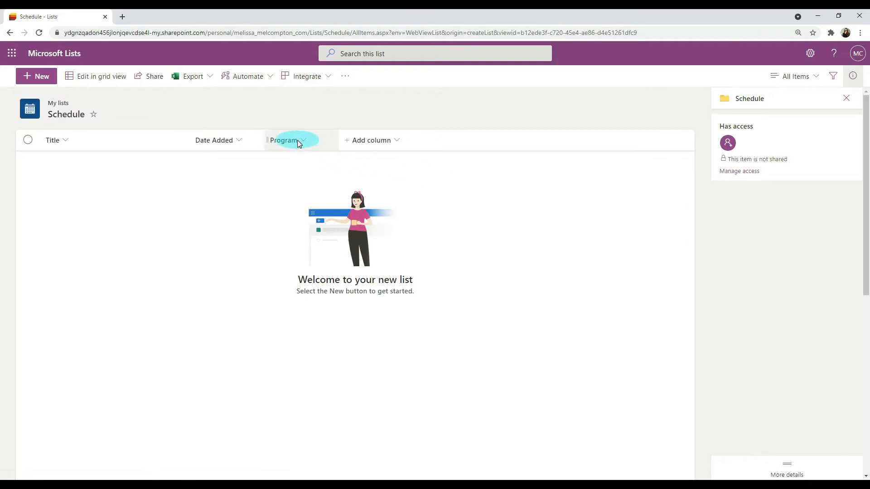
Step: Start a new Choice column named Status in the Schedule list
{"action": "left_click", "coordinate": [354, 141]}
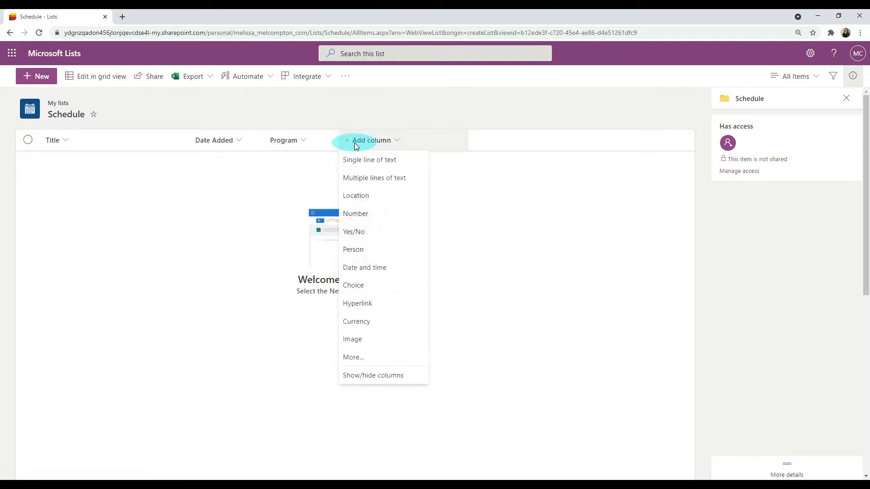
{"action": "left_click", "coordinate": [371, 285]}
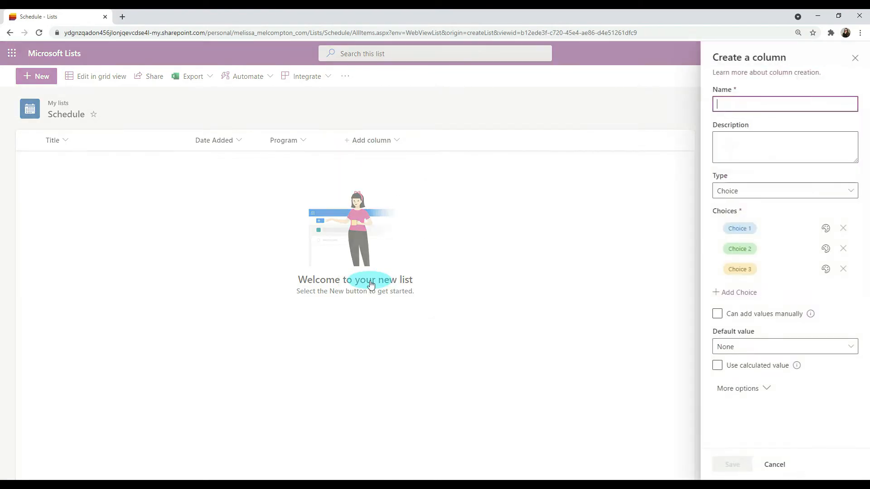
{"action": "type", "text": "Status"}
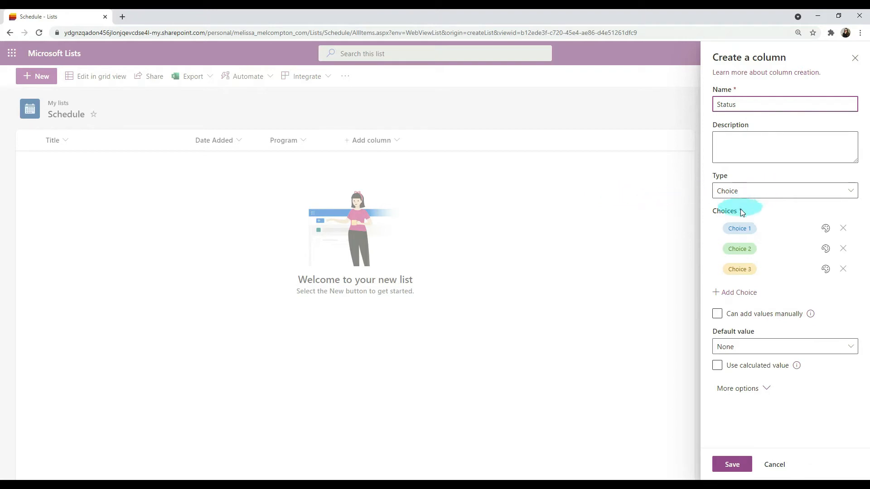
Step: Rename the Status column's three choices to Ready, Scheduled and Pusblished
{"action": "left_click", "coordinate": [739, 232]}
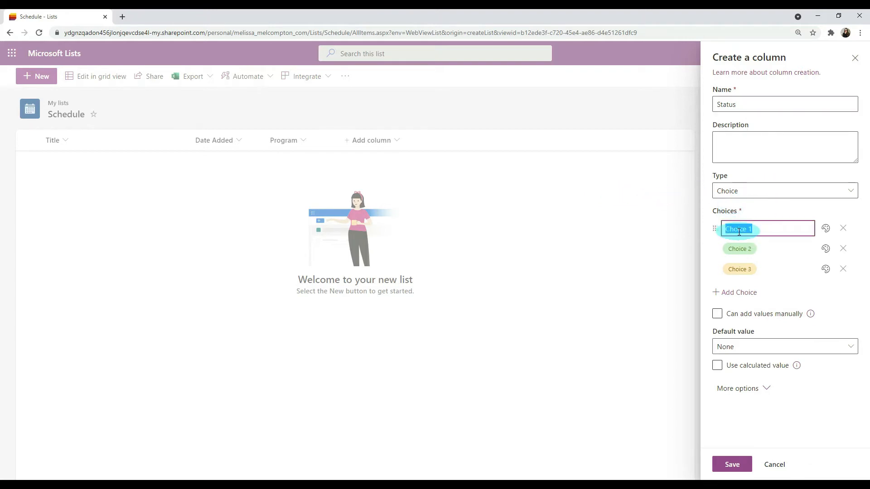
{"action": "type", "text": "Ready"}
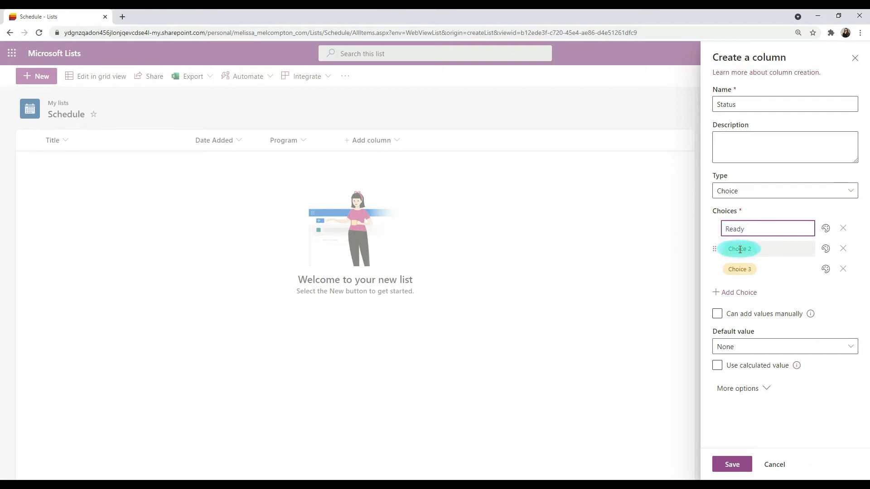
{"action": "left_click", "coordinate": [740, 249]}
{"action": "type", "text": "Scheduled"}
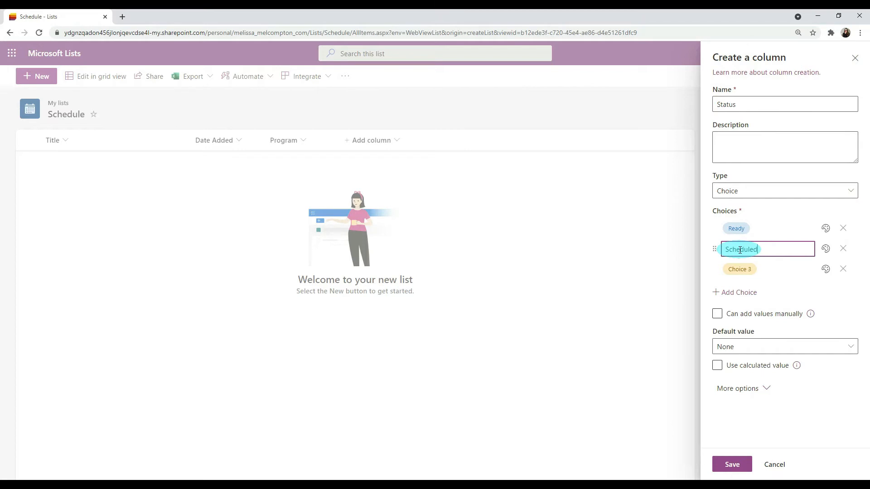
{"action": "left_click", "coordinate": [742, 271]}
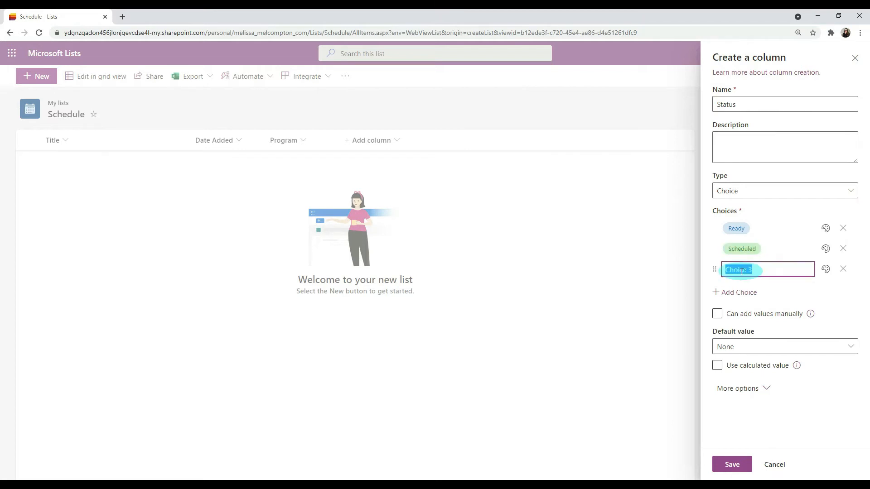
{"action": "type", "text": "Pusblished"}
Step: Set Ready as the default value of the Status column
{"action": "left_click", "coordinate": [741, 314]}
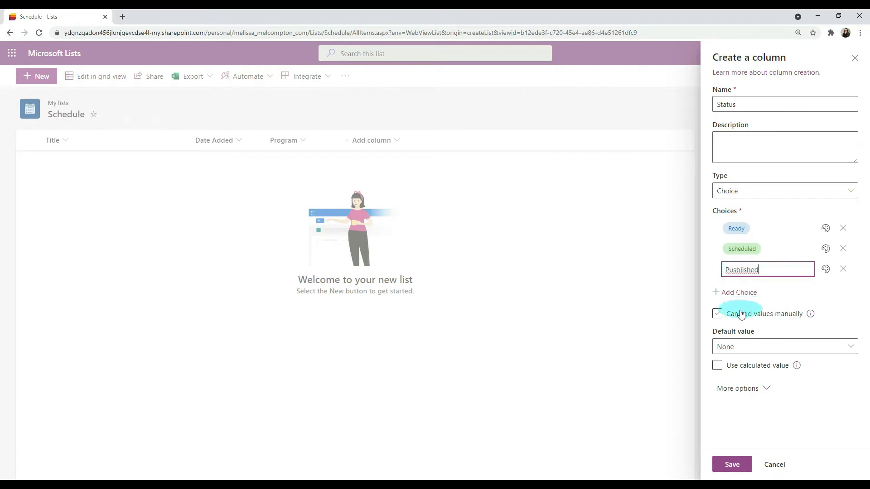
{"action": "left_click", "coordinate": [787, 320]}
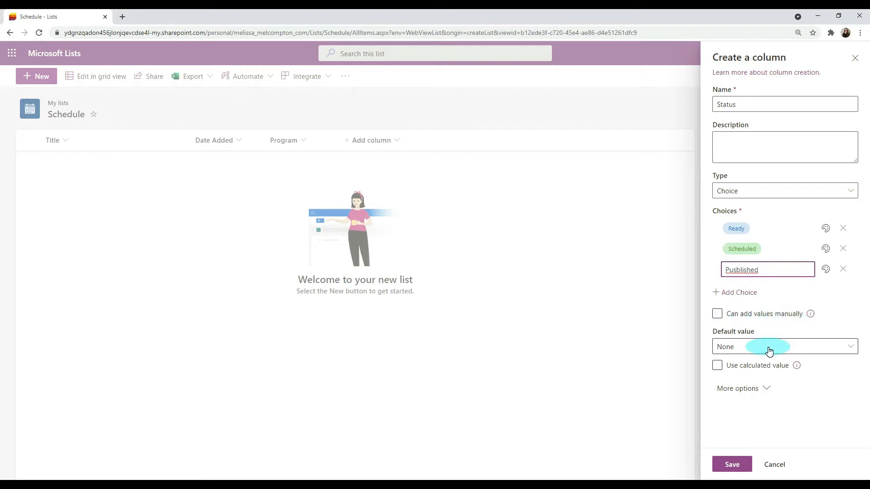
{"action": "left_click", "coordinate": [769, 351]}
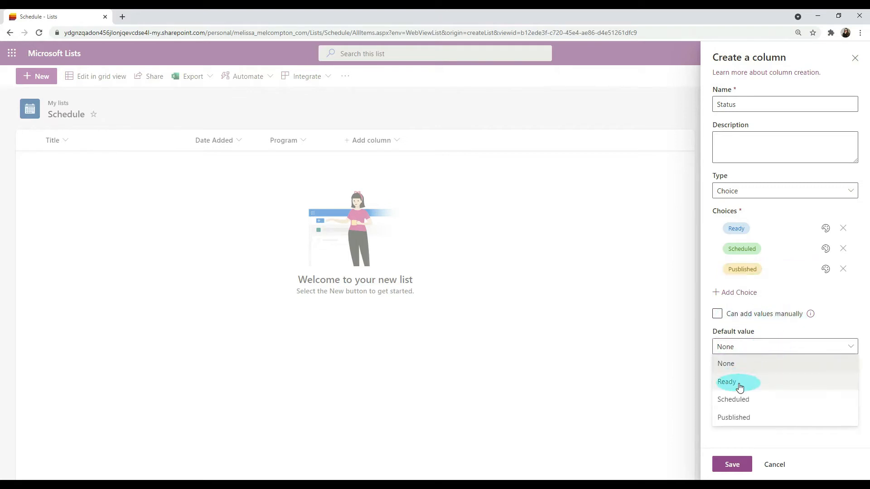
{"action": "left_click", "coordinate": [739, 383]}
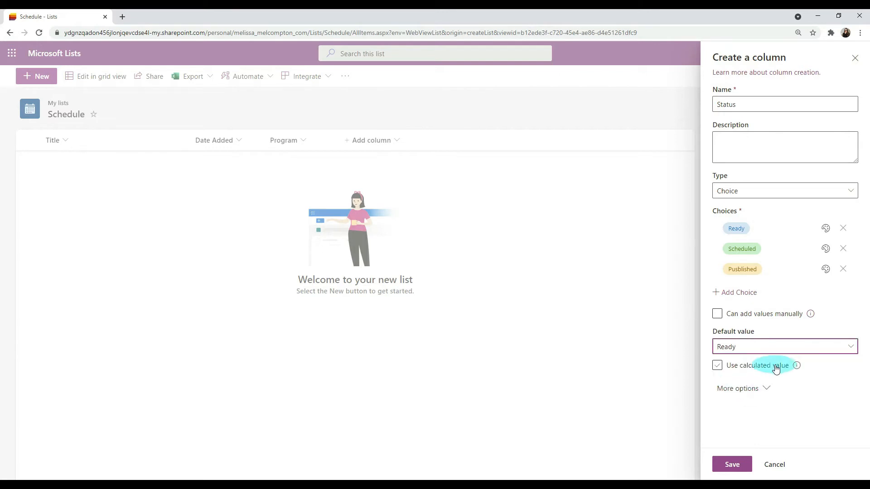
Step: Require the Status column to contain information, leave its validation formula and user message empty, and save the column
{"action": "left_click", "coordinate": [749, 392]}
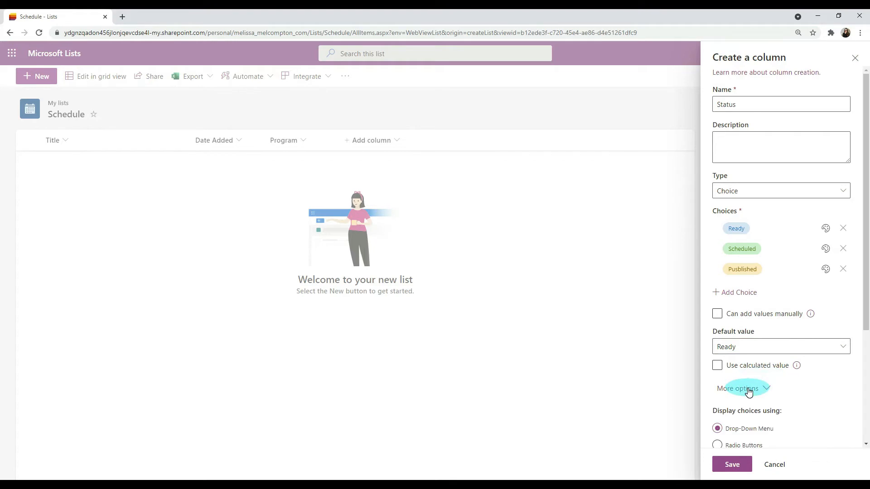
{"action": "scroll", "coordinate": [748, 390], "scroll_direction": "down", "scroll_amount": 2}
{"action": "scroll", "coordinate": [747, 389], "scroll_direction": "up", "scroll_amount": 1}
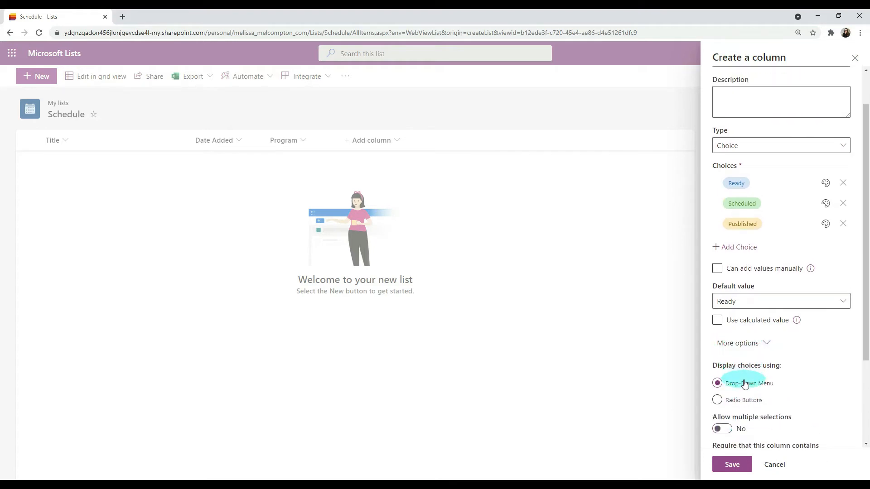
{"action": "scroll", "coordinate": [741, 363], "scroll_direction": "down", "scroll_amount": 3}
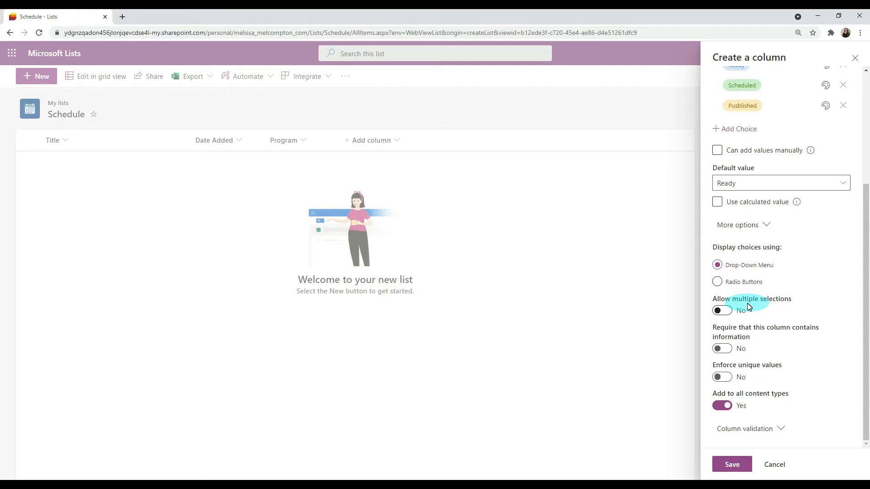
{"action": "left_click", "coordinate": [727, 352]}
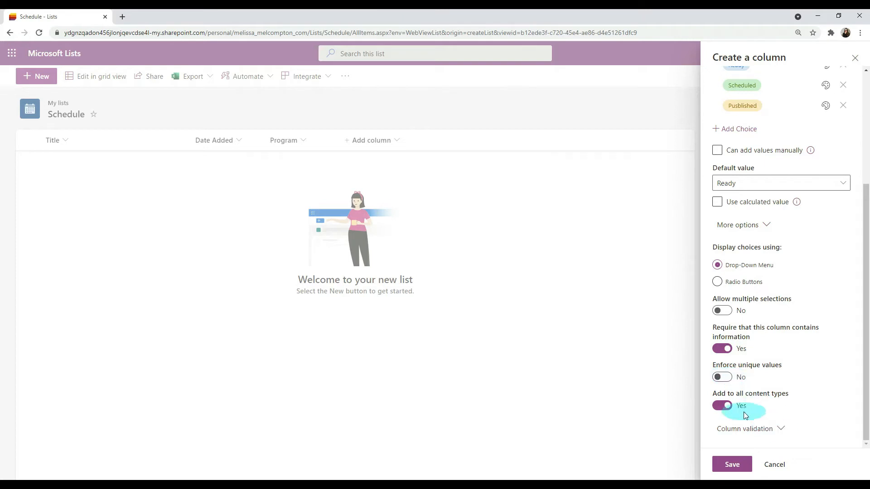
{"action": "left_click", "coordinate": [779, 431]}
{"action": "scroll", "coordinate": [776, 403], "scroll_direction": "down", "scroll_amount": 4}
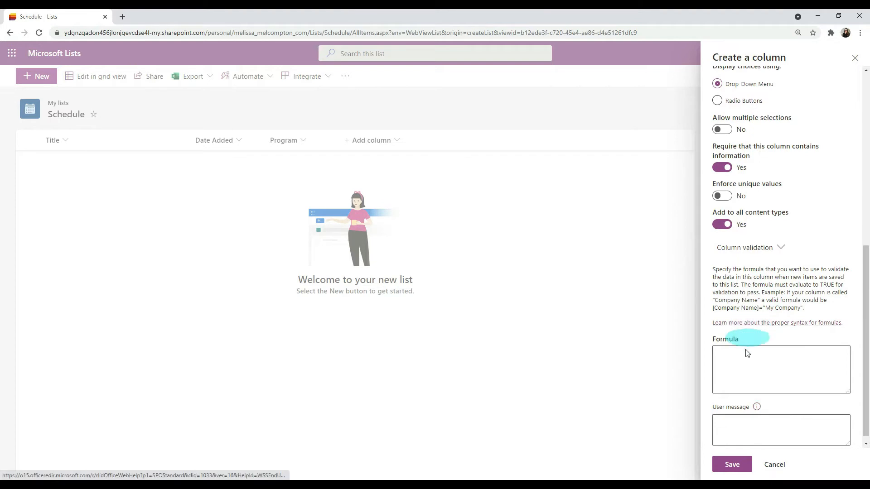
{"action": "left_click", "coordinate": [732, 465]}
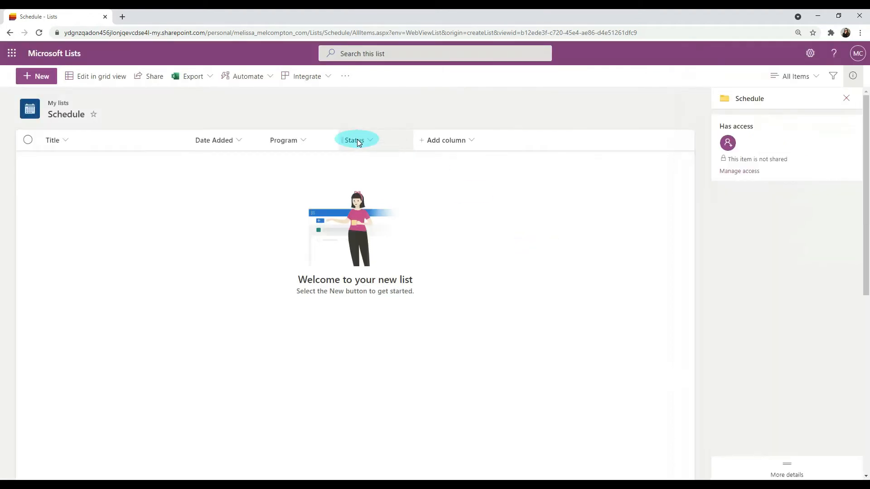
Step: Start a new Choice column named "Published to" in the Schedule list
{"action": "left_click", "coordinate": [442, 140]}
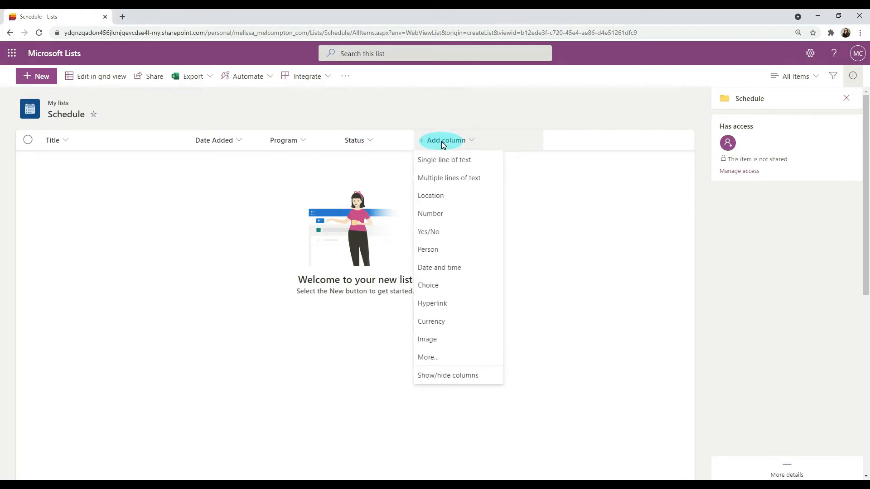
{"action": "left_click", "coordinate": [445, 287]}
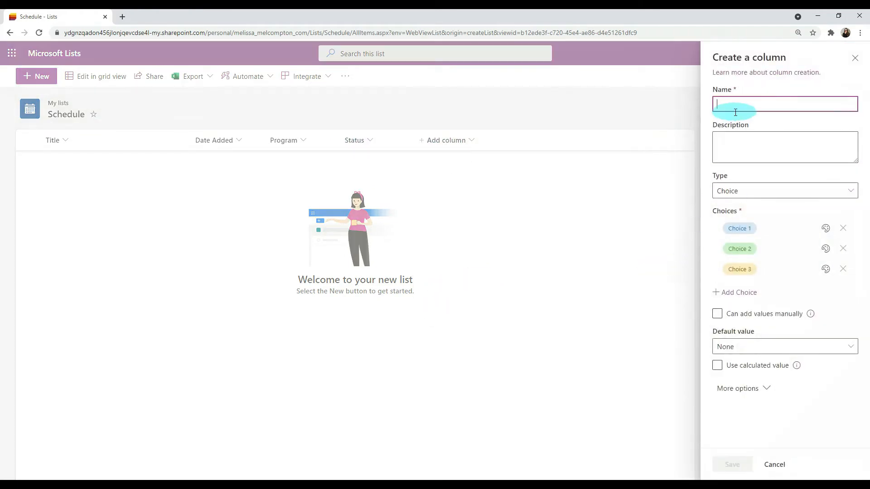
{"action": "type", "text": "Published to"}
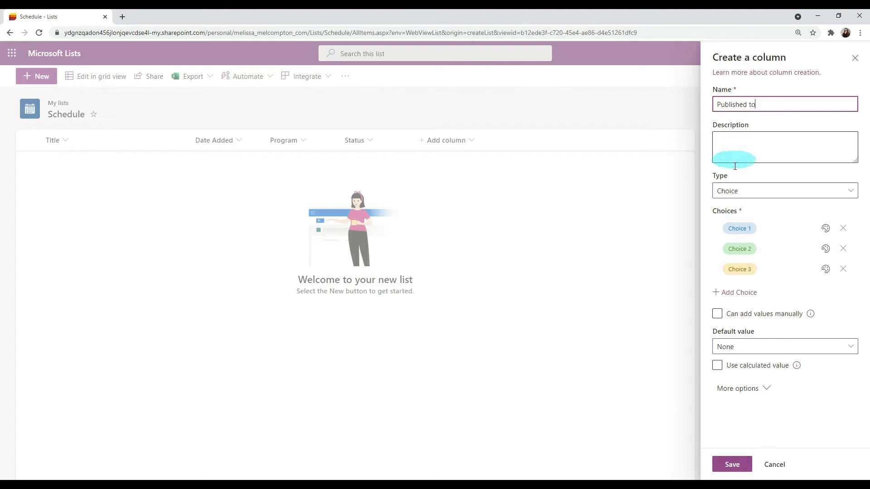
Step: Rename the three choices of the "Published to" column to YouTube, Facebook and Twitter
{"action": "left_click", "coordinate": [742, 228]}
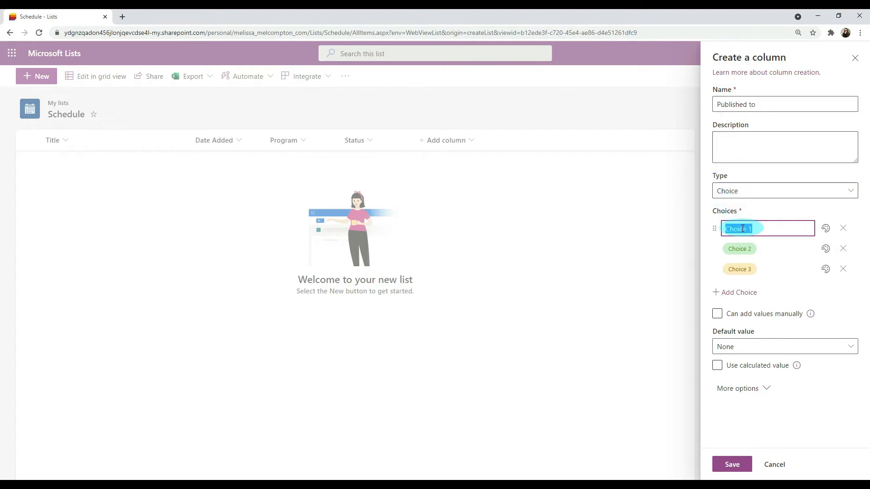
{"action": "type", "text": "YouTube"}
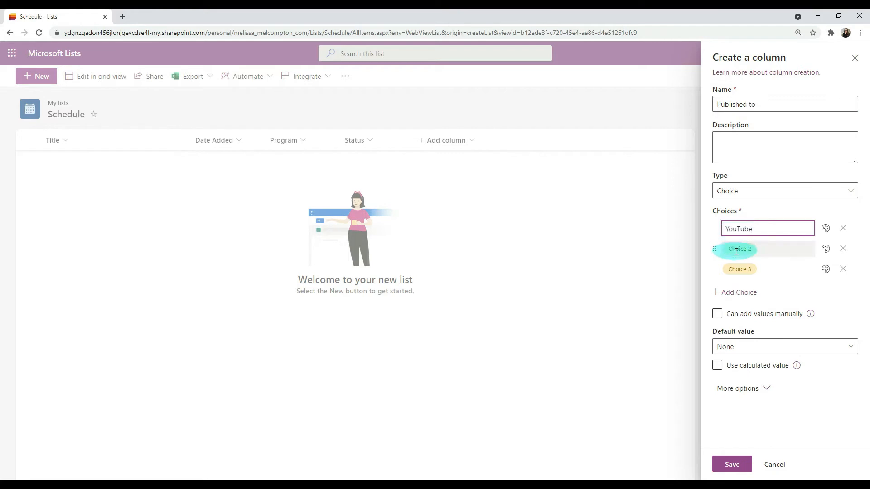
{"action": "left_click", "coordinate": [736, 251]}
{"action": "type", "text": "Facebook"}
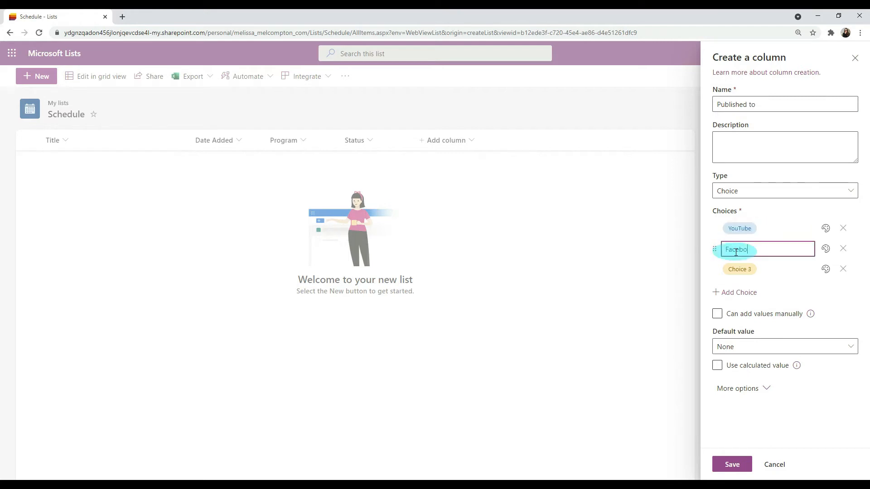
{"action": "left_click", "coordinate": [739, 269]}
{"action": "type", "text": "Twitter"}
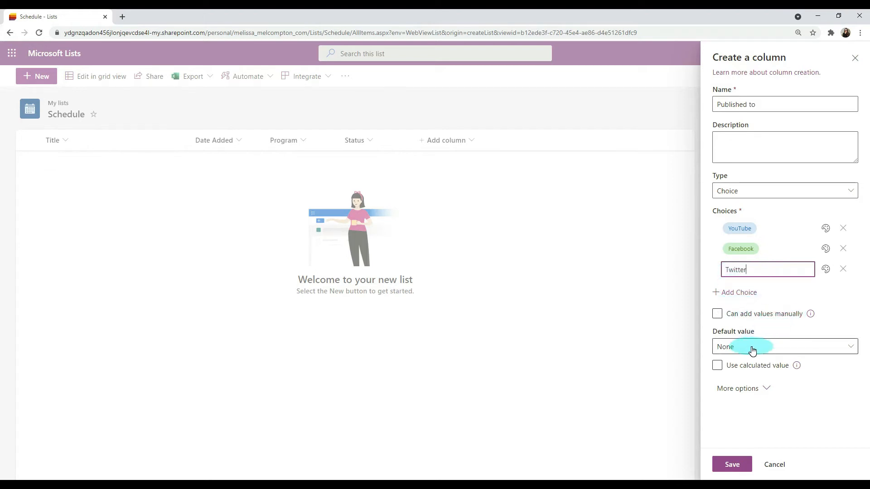
{"action": "left_click", "coordinate": [786, 295]}
Step: Allow multiple selections in the "Published to" column, keep the Drop-Down Menu display, and save the column
{"action": "left_click", "coordinate": [762, 389]}
{"action": "scroll", "coordinate": [761, 390], "scroll_direction": "down", "scroll_amount": 3}
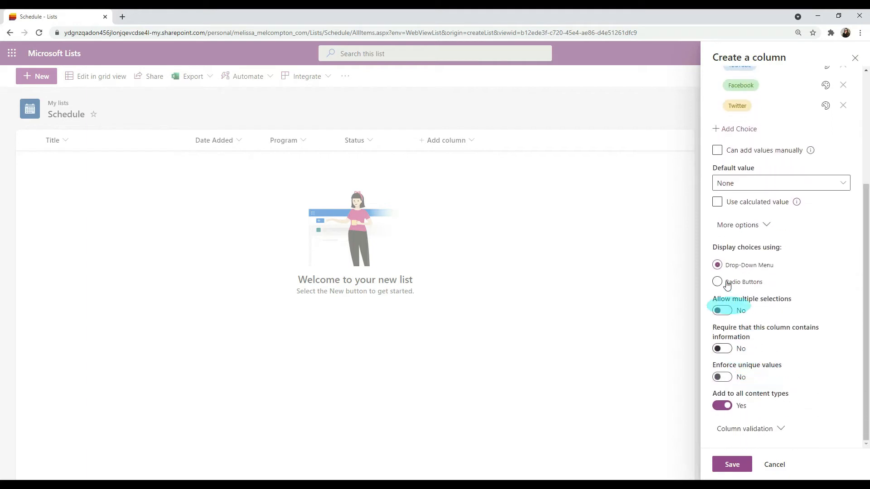
{"action": "left_click", "coordinate": [731, 311]}
{"action": "scroll", "coordinate": [763, 342], "scroll_direction": "up", "scroll_amount": 2}
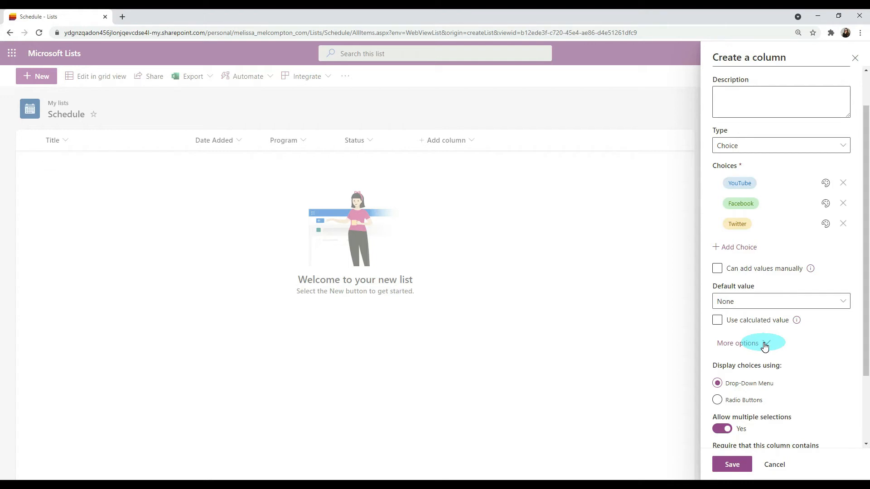
{"action": "scroll", "coordinate": [764, 346], "scroll_direction": "down", "scroll_amount": 2}
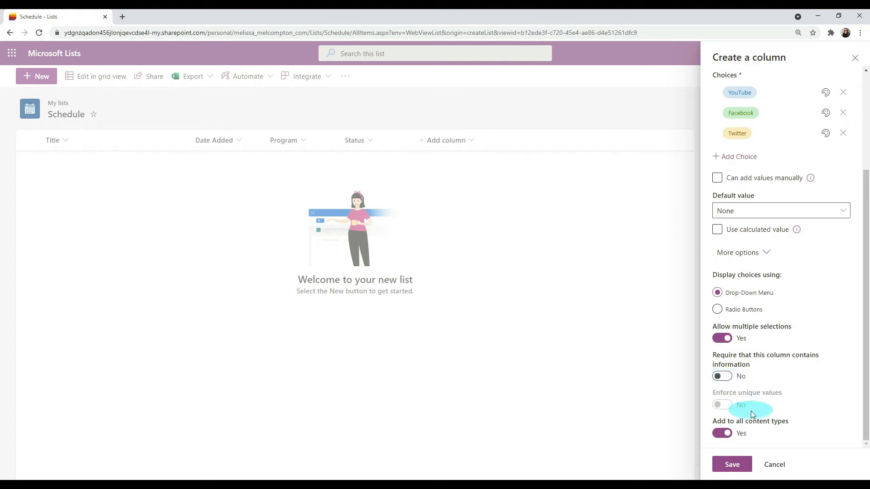
{"action": "left_click", "coordinate": [733, 466]}
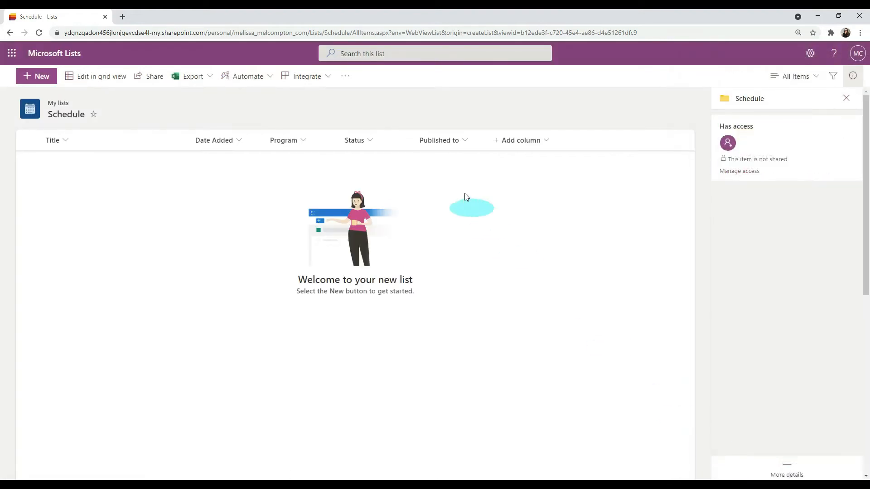
Step: Add a Hyperlink column named "Published Link", keep its additional options at their defaults, and save it
{"action": "left_click", "coordinate": [522, 143]}
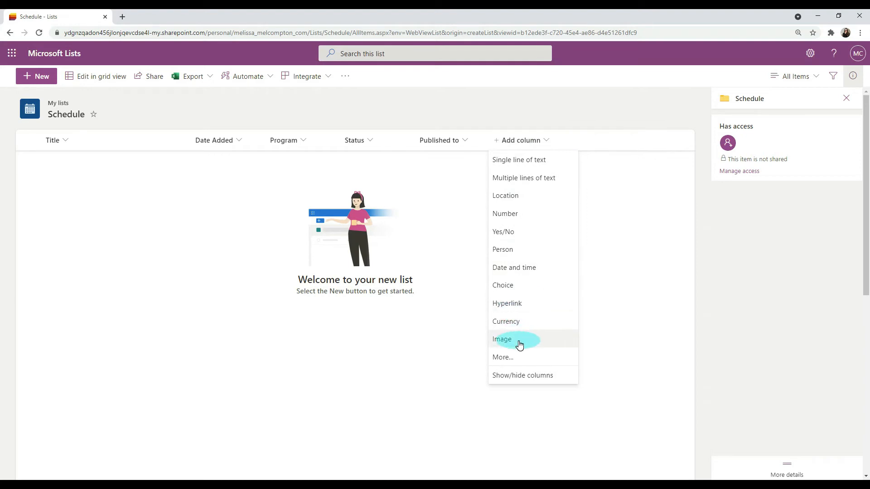
{"action": "left_click", "coordinate": [520, 303]}
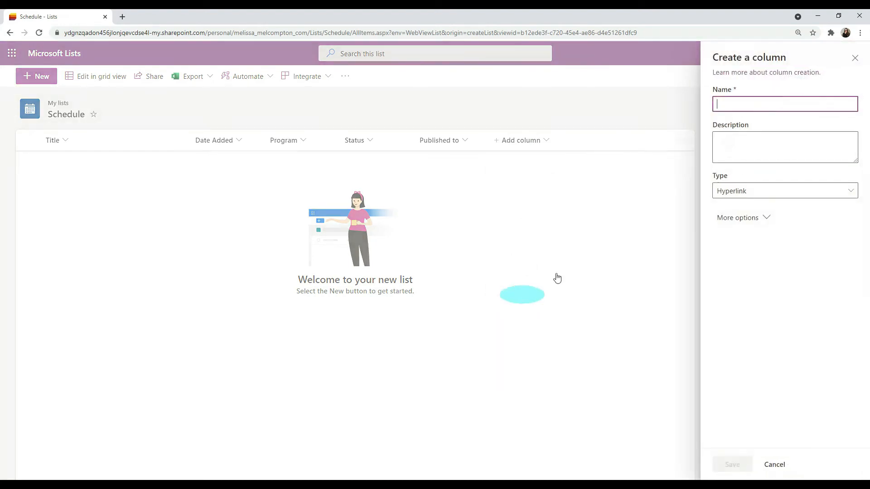
{"action": "type", "text": "Publi"}
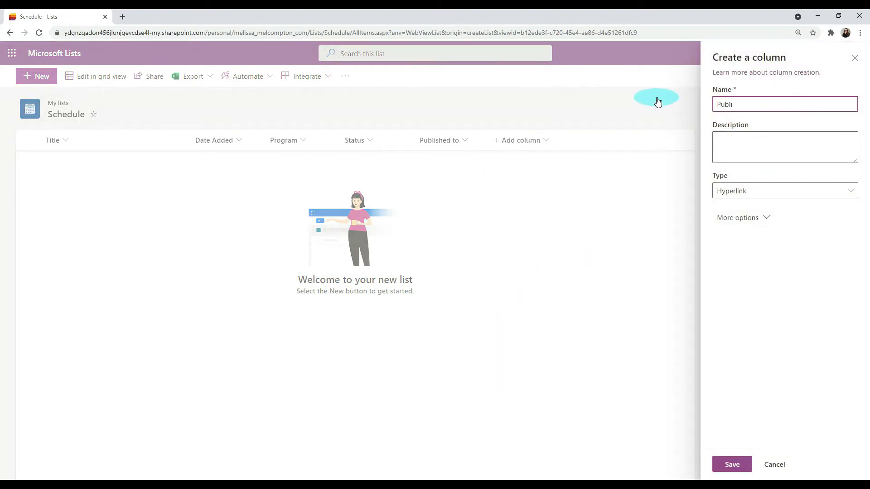
{"action": "type", "text": "shed Link"}
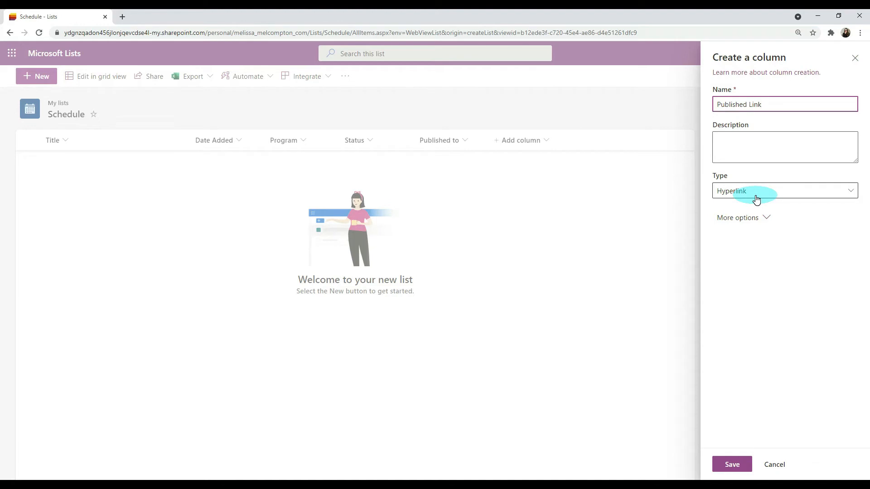
{"action": "left_click", "coordinate": [763, 218]}
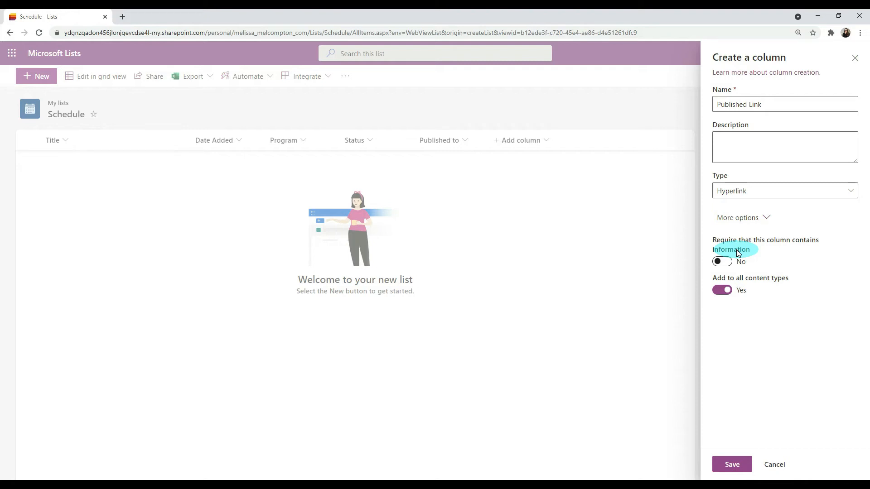
{"action": "left_click", "coordinate": [734, 466]}
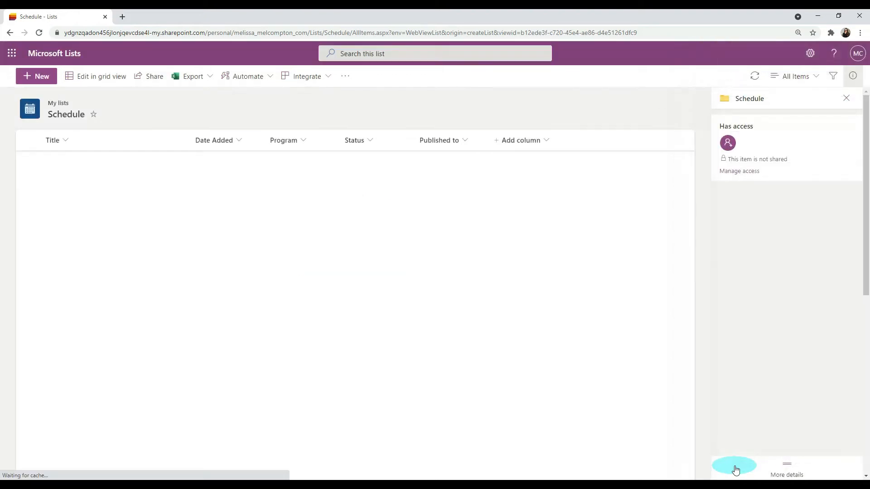
Step: Add an Image column named "Image" to the Schedule list, keep its additional options at their defaults, and save it
{"action": "left_click", "coordinate": [603, 141]}
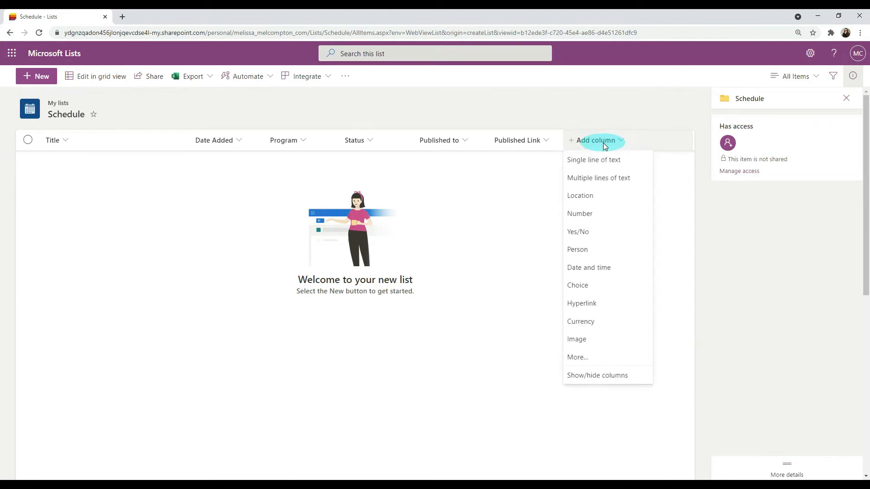
{"action": "left_click", "coordinate": [582, 340]}
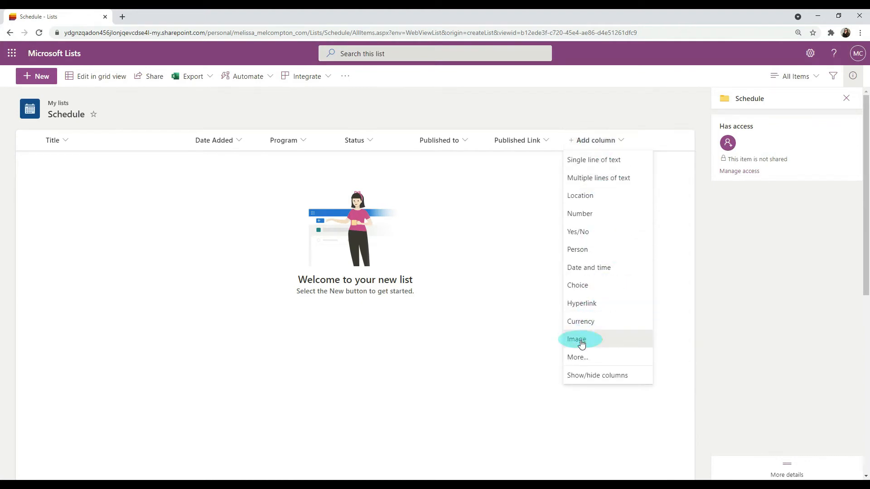
{"action": "type", "text": "Image"}
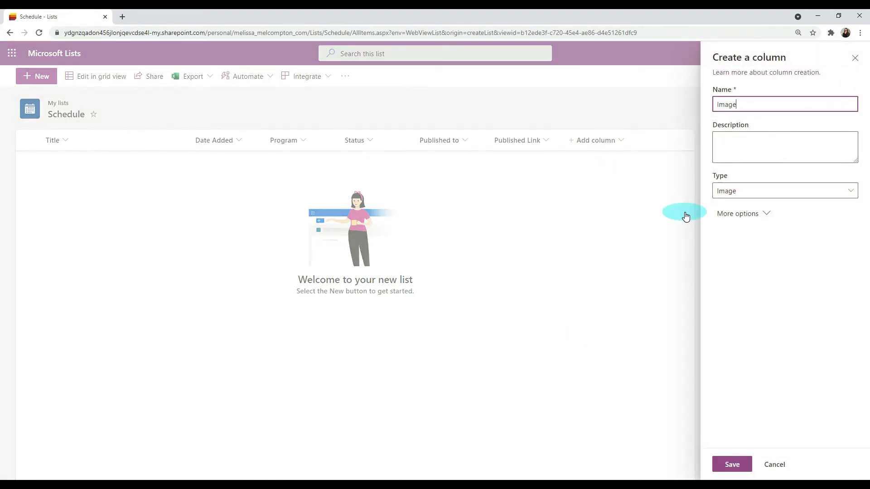
{"action": "key", "text": "Tab"}
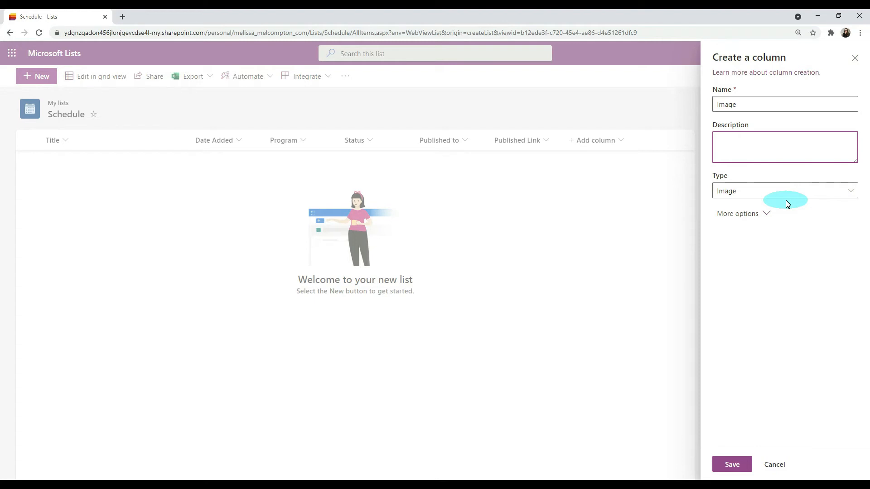
{"action": "left_click", "coordinate": [764, 215]}
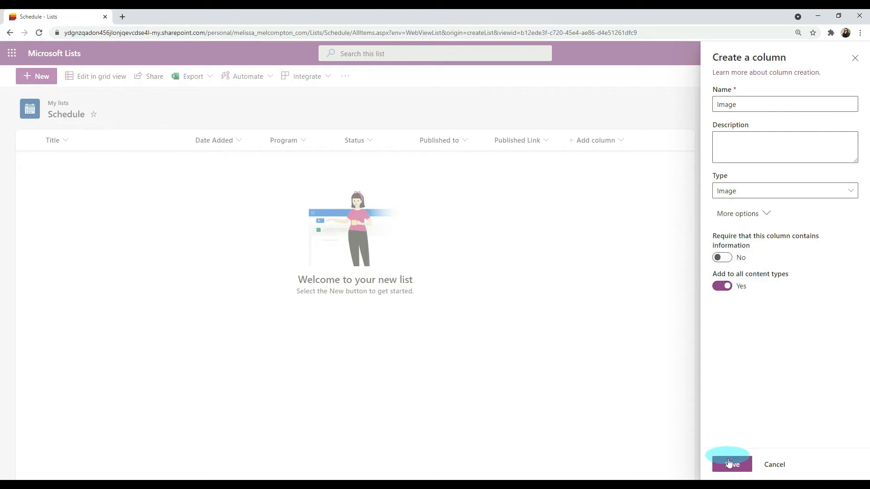
{"action": "left_click", "coordinate": [731, 467]}
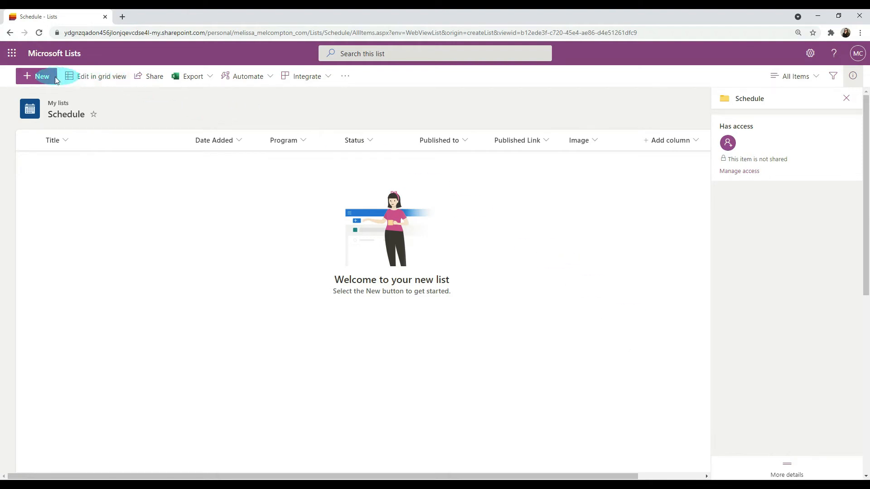
Step: Start a new list item titled "Video 1", keep the default date, and set its Program to Lists
{"action": "left_click", "coordinate": [31, 77]}
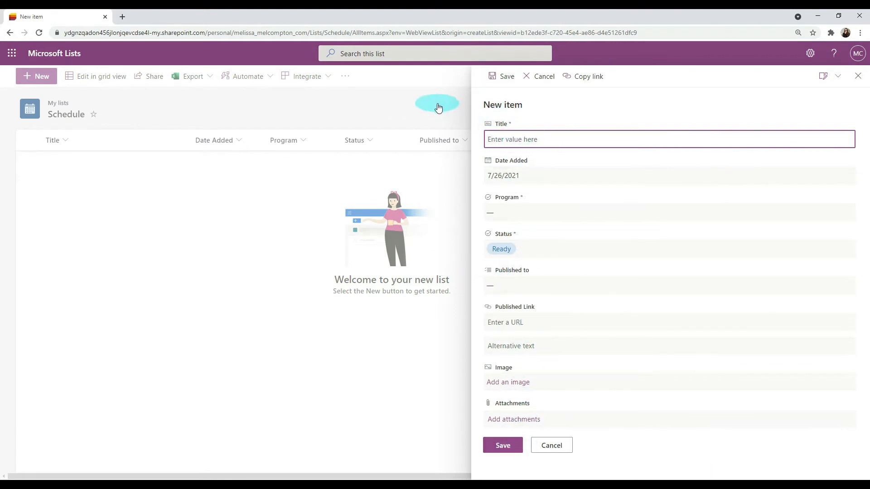
{"action": "type", "text": "Video 1"}
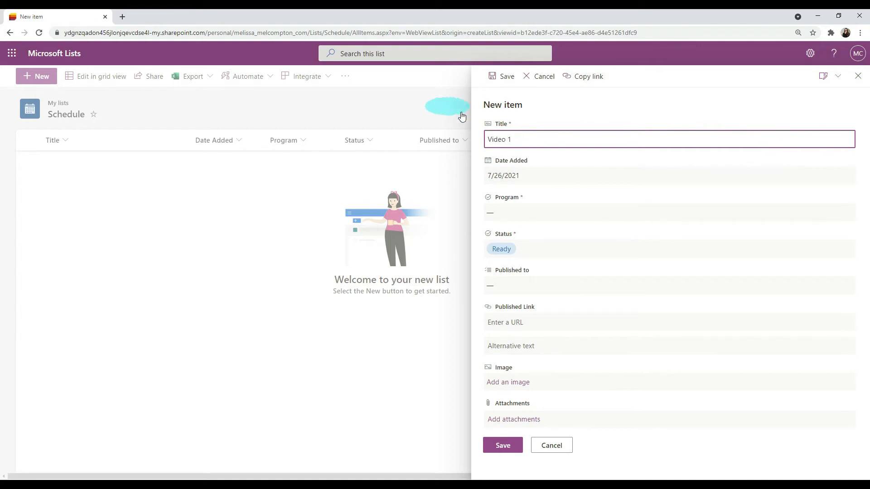
{"action": "left_click", "coordinate": [531, 173]}
{"action": "left_click", "coordinate": [535, 159]}
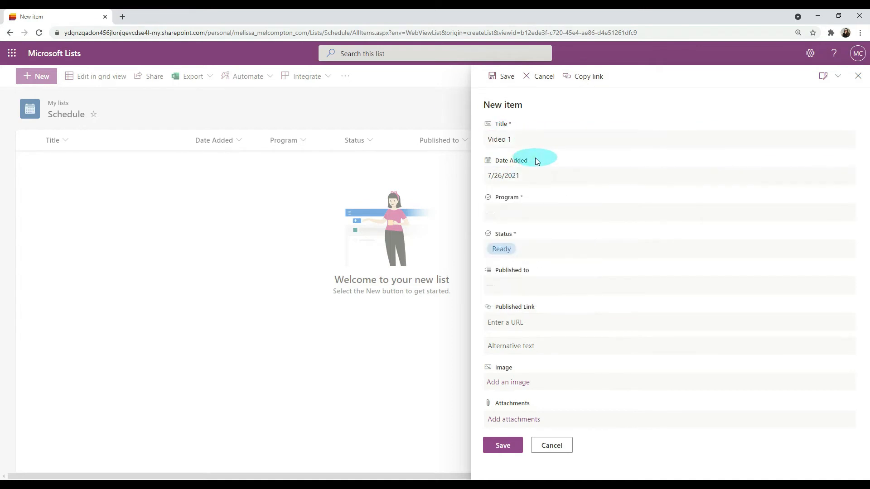
{"action": "left_click", "coordinate": [516, 212]}
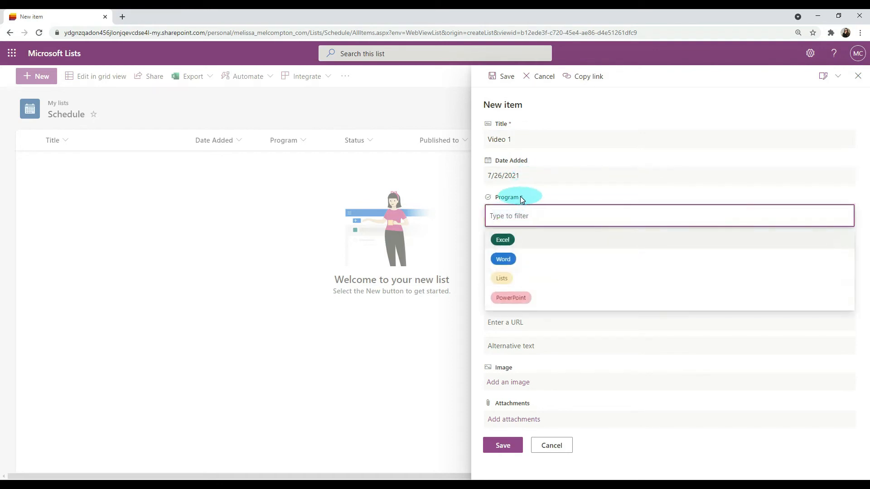
{"action": "left_click", "coordinate": [500, 279]}
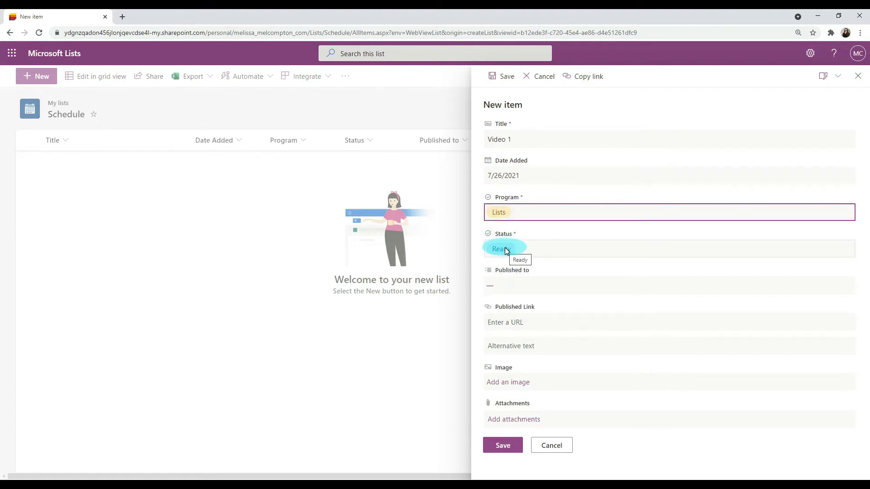
Step: Set the Video 1 item's "Published to" field to YouTube, Facebook and Twitter
{"action": "left_click", "coordinate": [504, 288]}
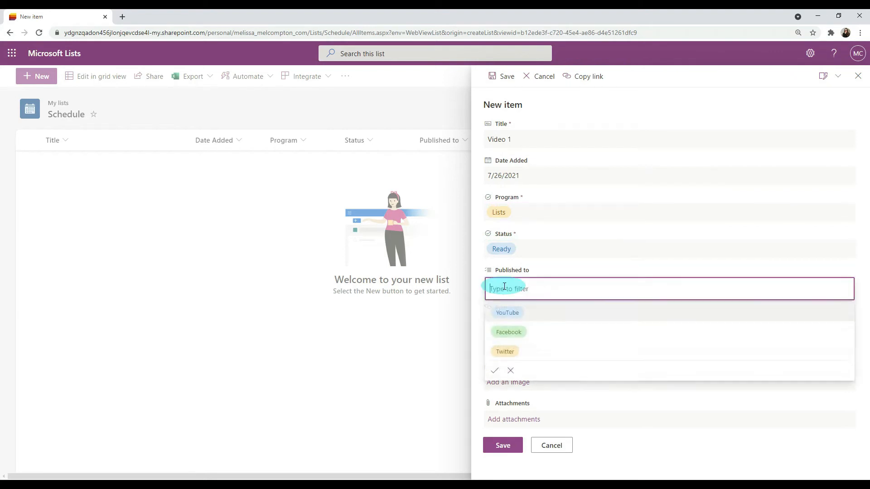
{"action": "left_click", "coordinate": [506, 315]}
{"action": "left_click", "coordinate": [506, 333]}
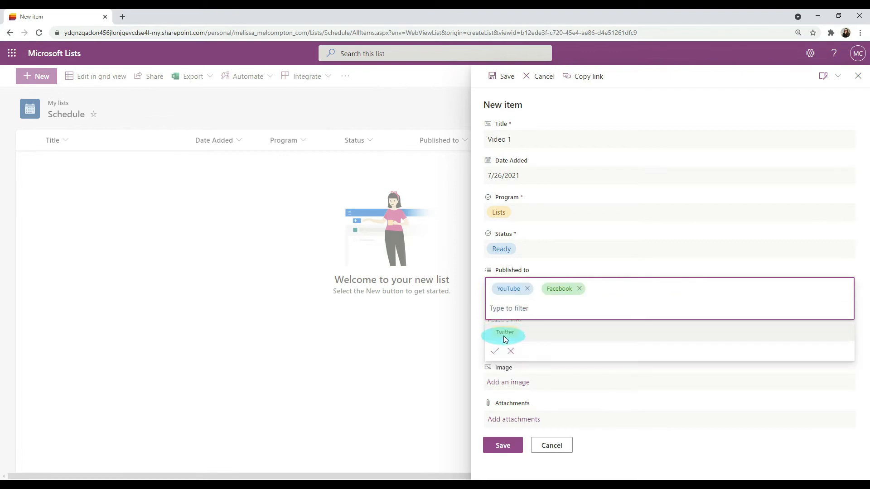
{"action": "left_click", "coordinate": [506, 333]}
{"action": "left_click", "coordinate": [494, 334]}
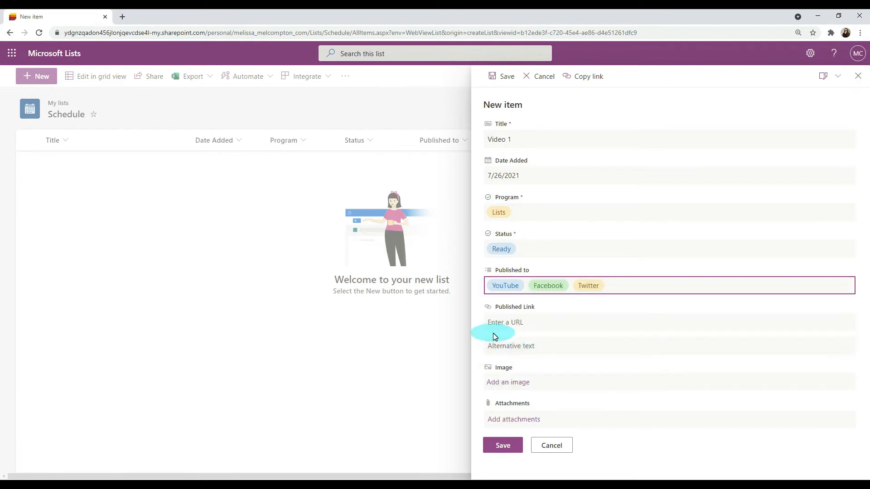
Step: Leave the Published Link, Image and Attachments fields of Video 1 empty and save the item
{"action": "left_click", "coordinate": [513, 322]}
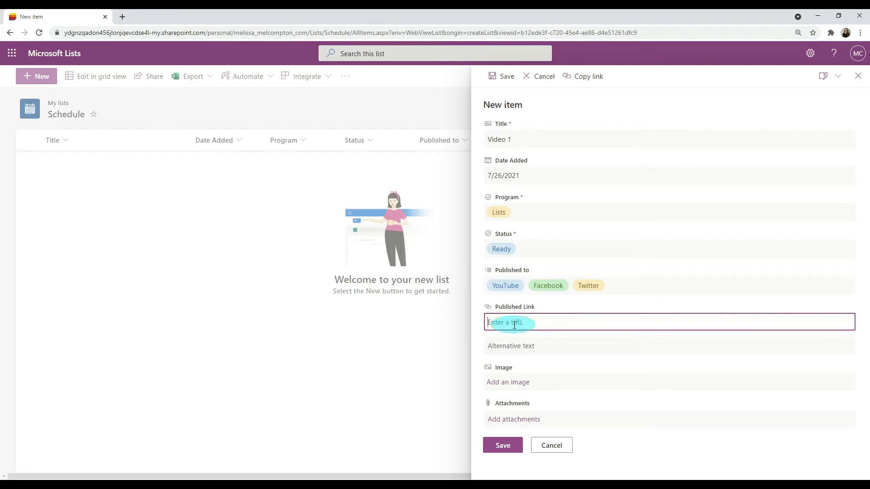
{"action": "left_click", "coordinate": [513, 347]}
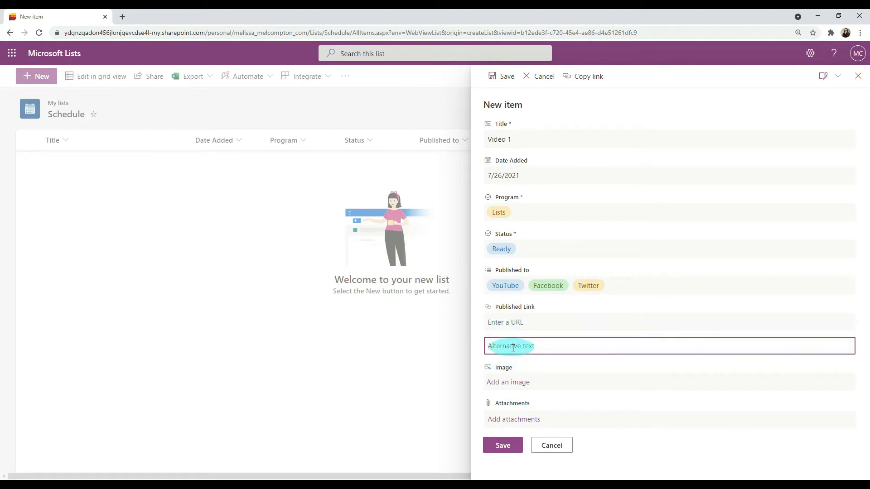
{"action": "left_click", "coordinate": [513, 323]}
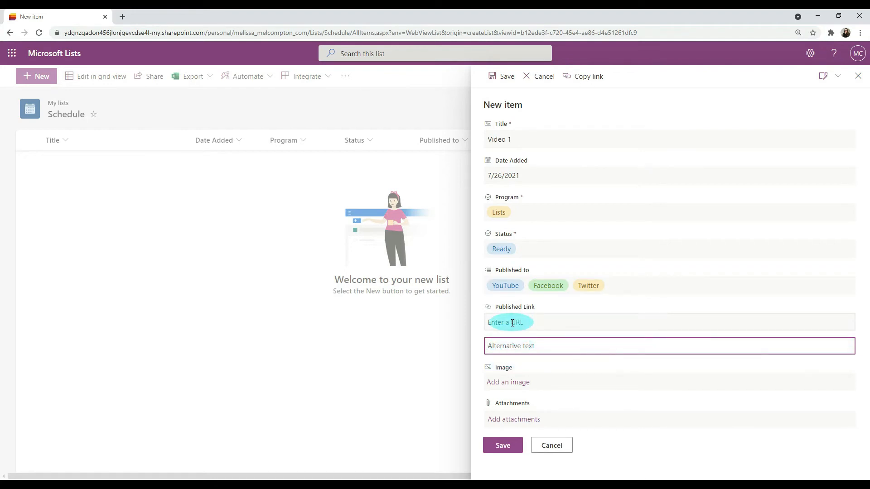
{"action": "left_click", "coordinate": [509, 383]}
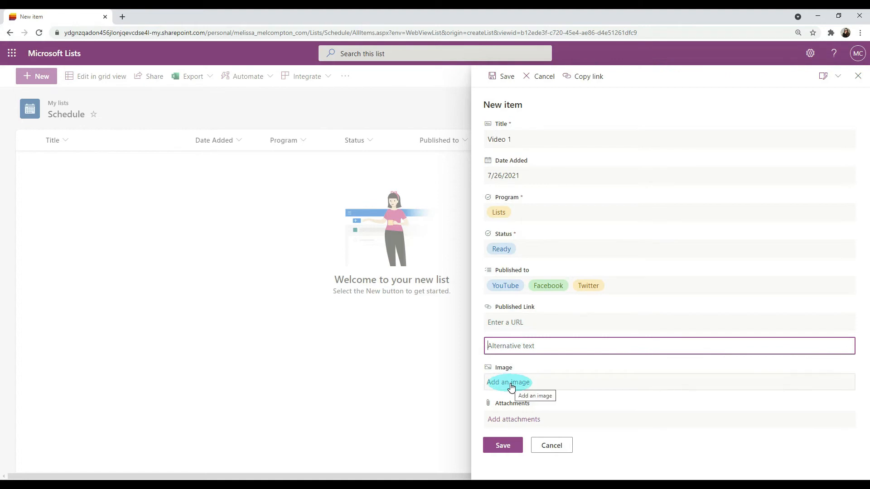
{"action": "left_click", "coordinate": [514, 420]}
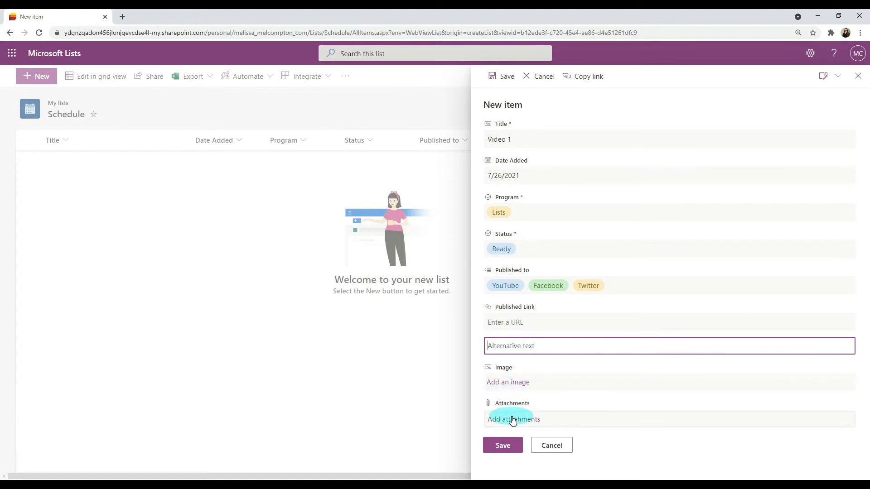
{"action": "left_click", "coordinate": [504, 448]}
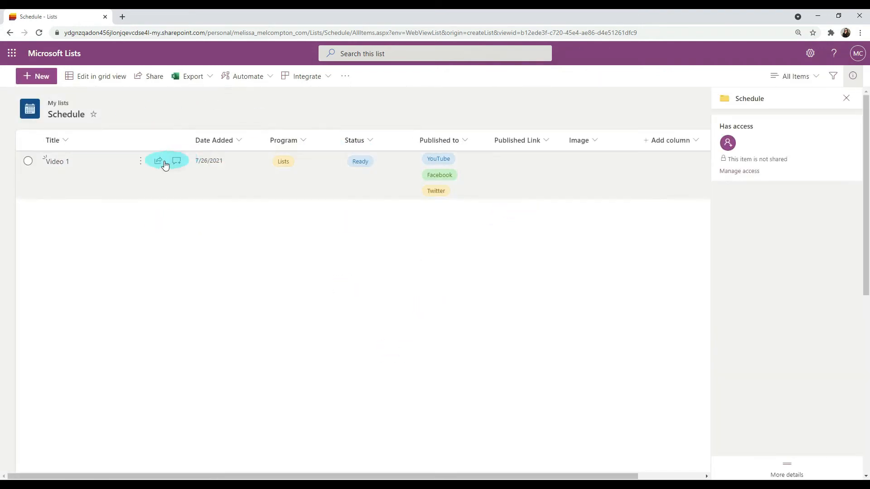
Step: Add a list item titled "Video 2" with the Program set to Word, and save it
{"action": "left_click", "coordinate": [39, 77]}
{"action": "type", "text": "Video 2"}
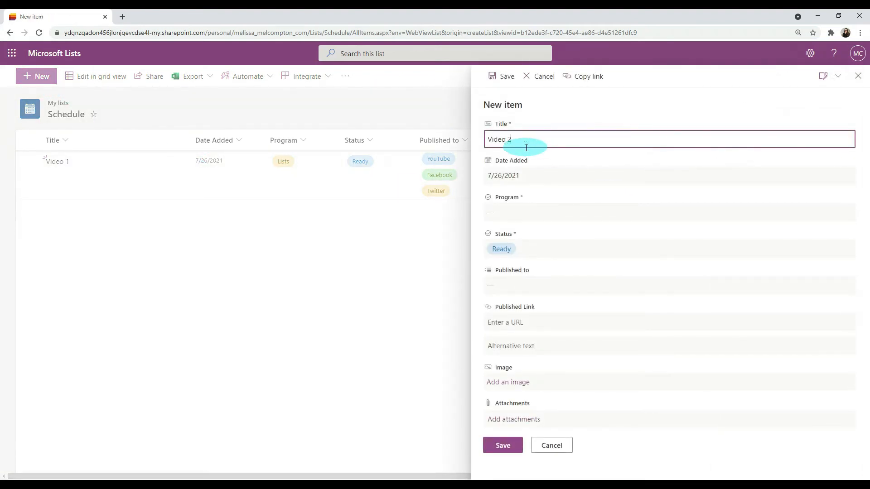
{"action": "left_click", "coordinate": [497, 216]}
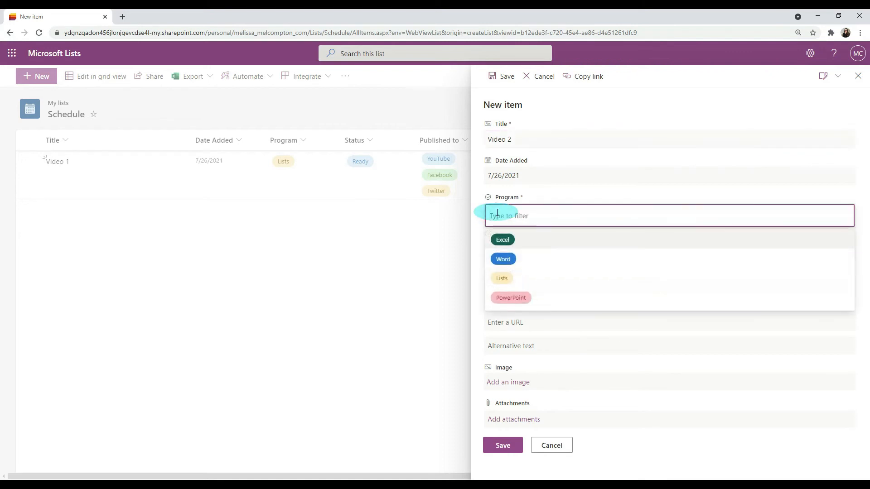
{"action": "left_click", "coordinate": [508, 262]}
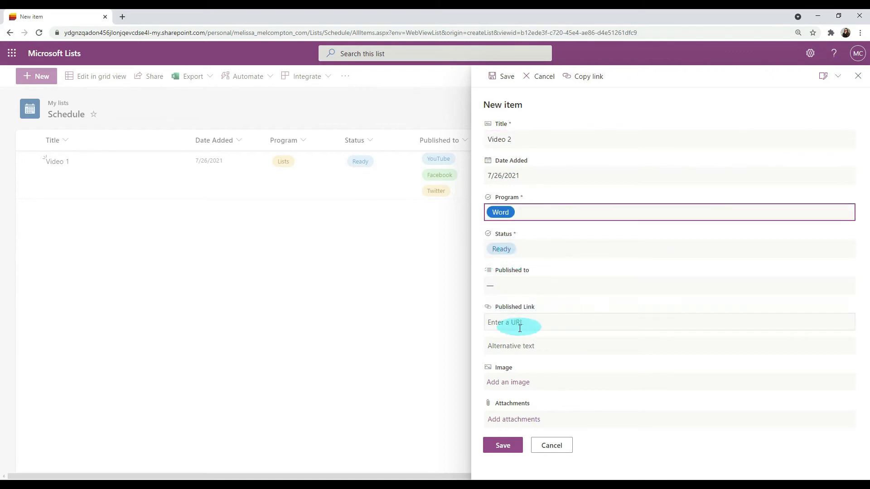
{"action": "left_click", "coordinate": [502, 446]}
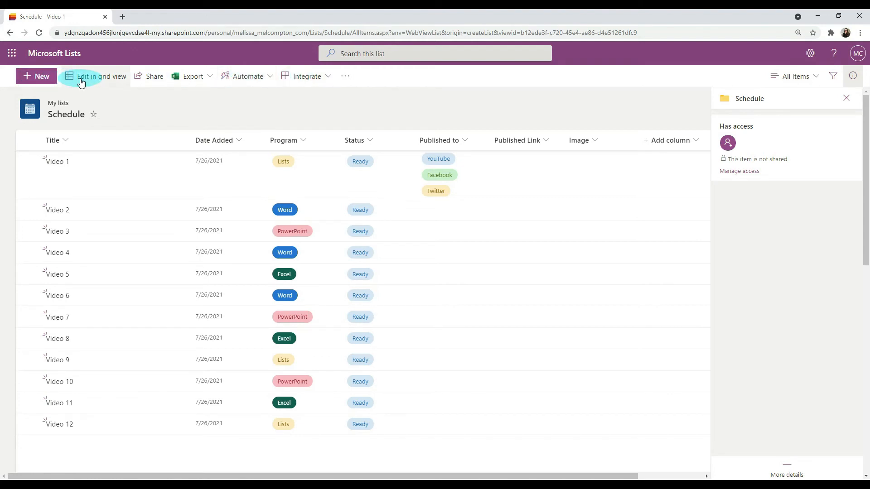
Step: Examine the two ways of adding items, the blank new-item form and the grid view's new-item row, without adding anything
{"action": "left_click", "coordinate": [43, 77]}
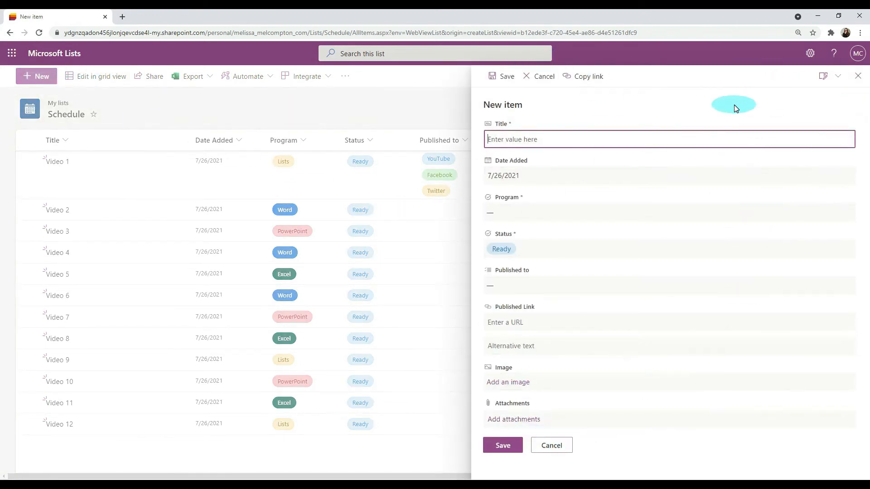
{"action": "left_click", "coordinate": [858, 76]}
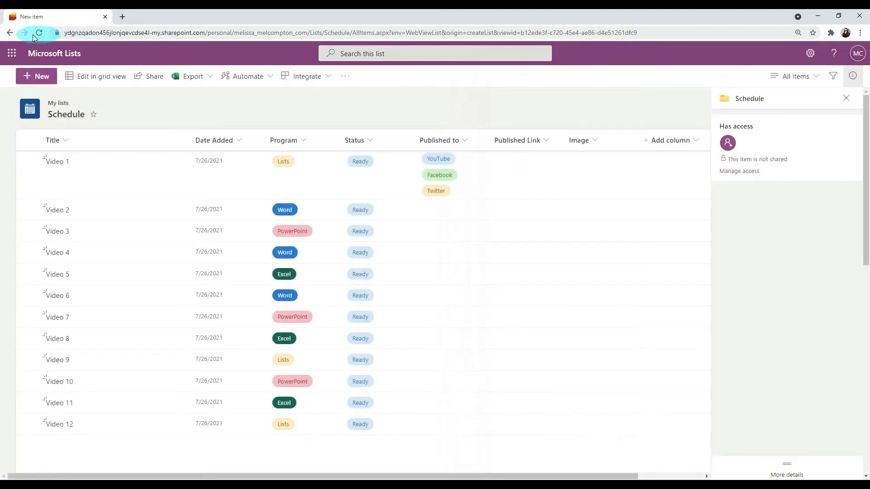
{"action": "left_click", "coordinate": [87, 83]}
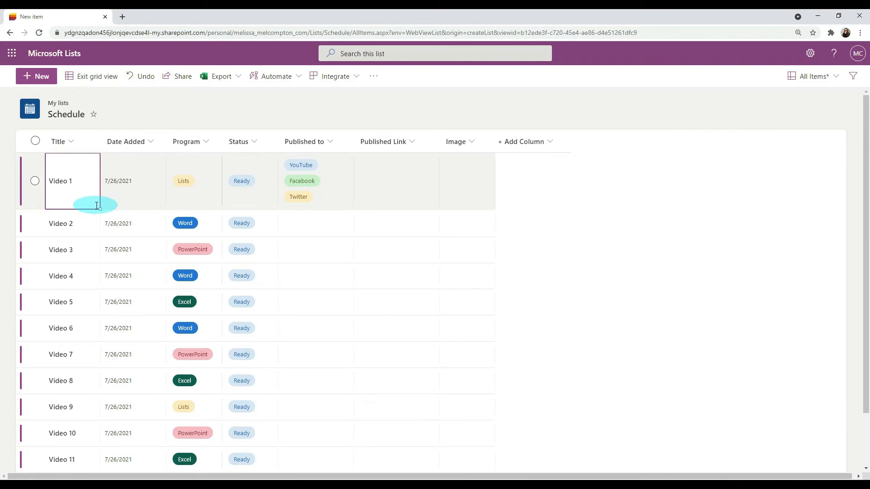
{"action": "scroll", "coordinate": [96, 205], "scroll_direction": "down", "scroll_amount": 2}
{"action": "left_click", "coordinate": [70, 450]}
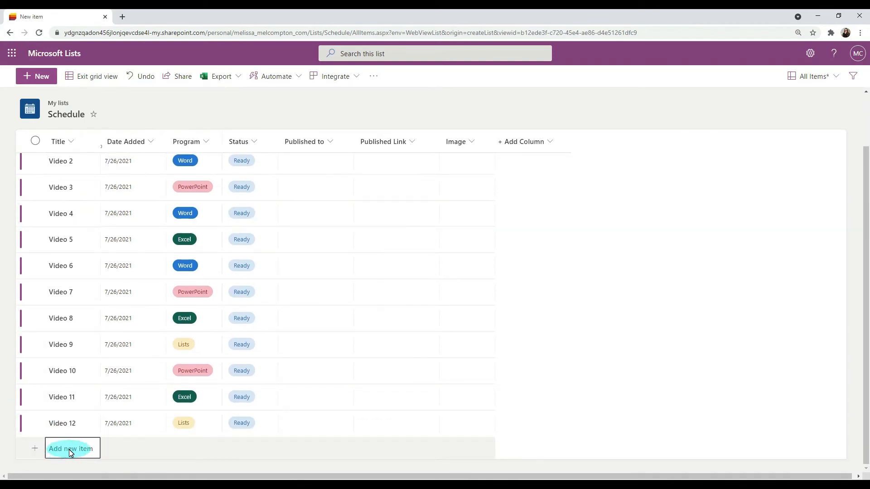
{"action": "left_click", "coordinate": [87, 78]}
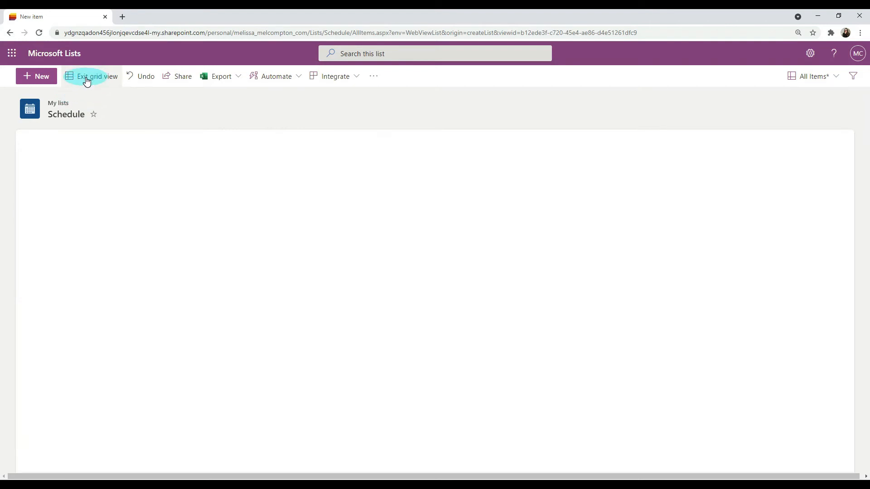
{"action": "left_click", "coordinate": [42, 77]}
{"action": "left_click", "coordinate": [858, 76]}
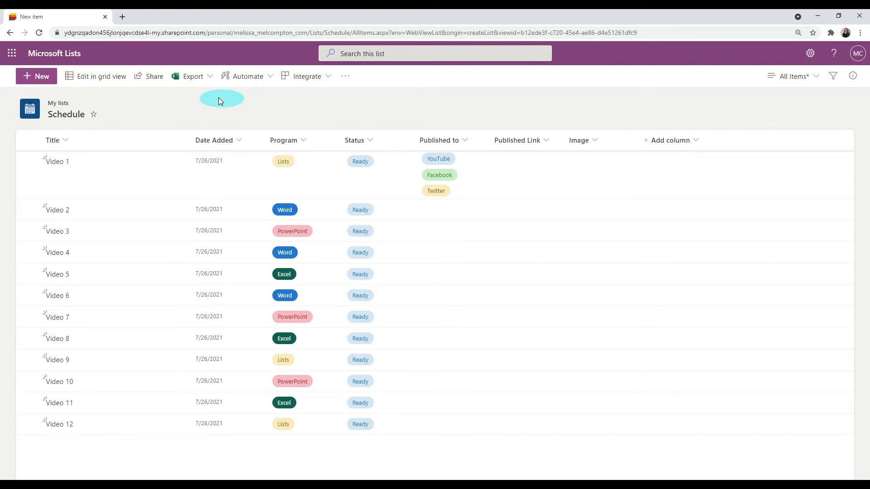
Step: Enter a recipient's e-mail in the list's sharing form, view the permission levels, and close the form without granting access
{"action": "left_click", "coordinate": [154, 78]}
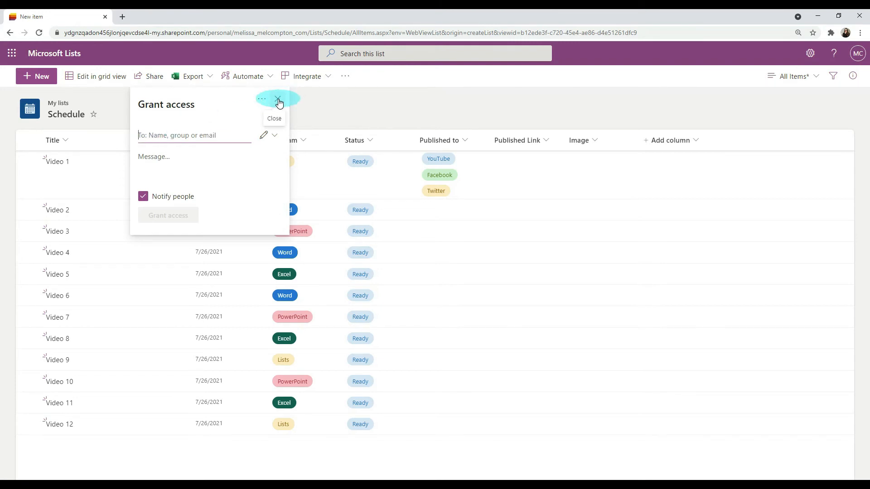
{"action": "type", "text": "leverage"}
{"action": "left_click", "coordinate": [209, 159]}
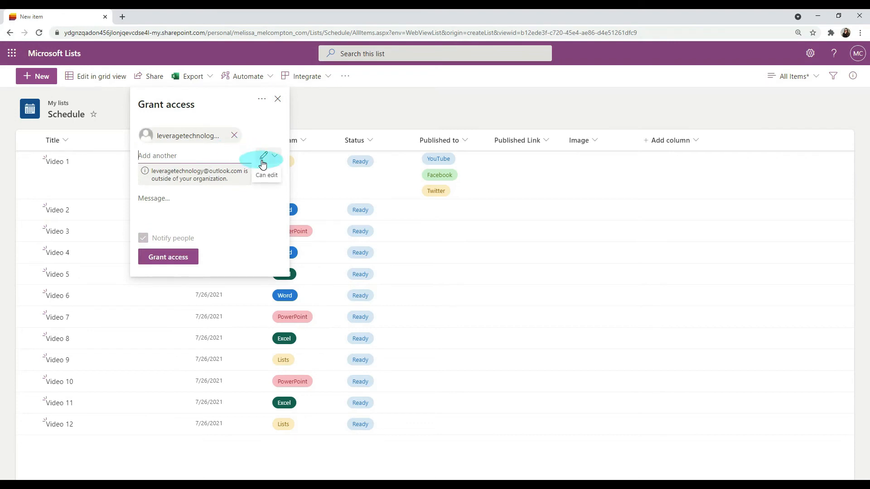
{"action": "left_click", "coordinate": [277, 161]}
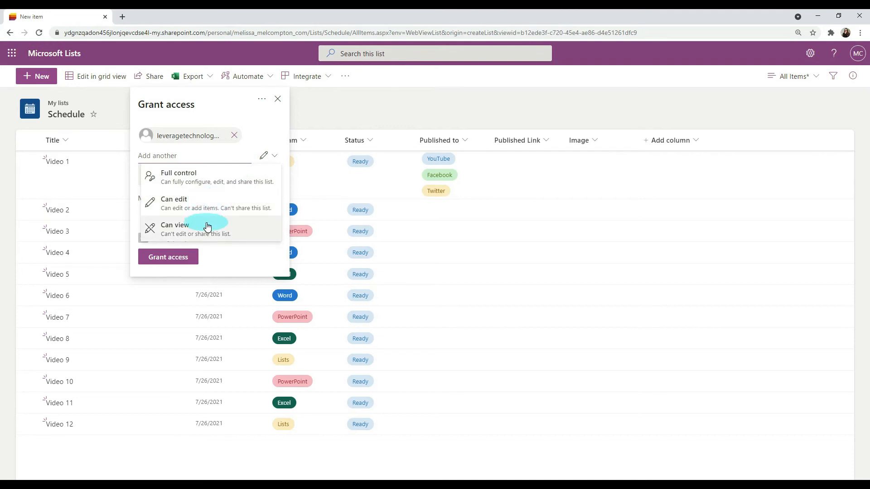
{"action": "left_click", "coordinate": [175, 258]}
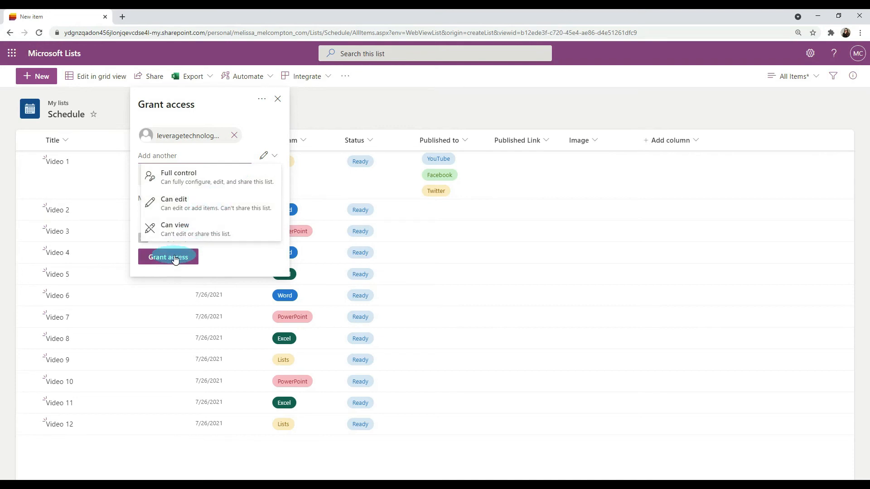
{"action": "left_click", "coordinate": [184, 139]}
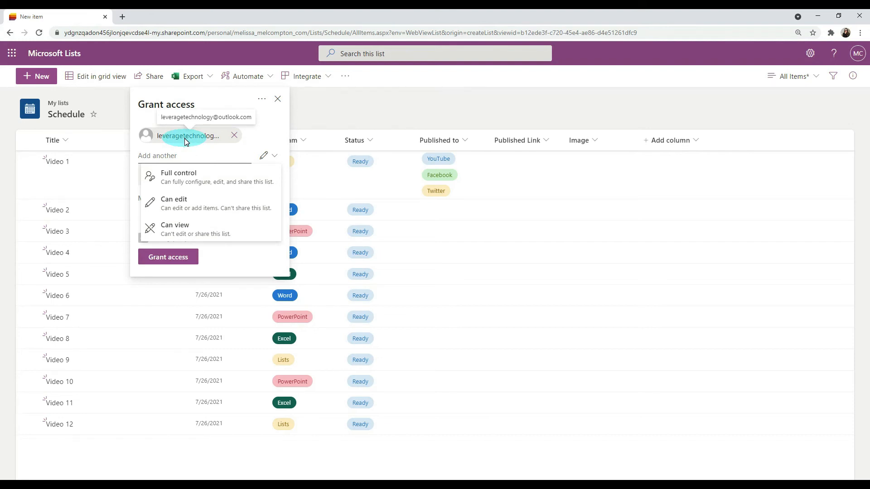
{"action": "left_click", "coordinate": [279, 102]}
{"action": "left_click", "coordinate": [278, 100]}
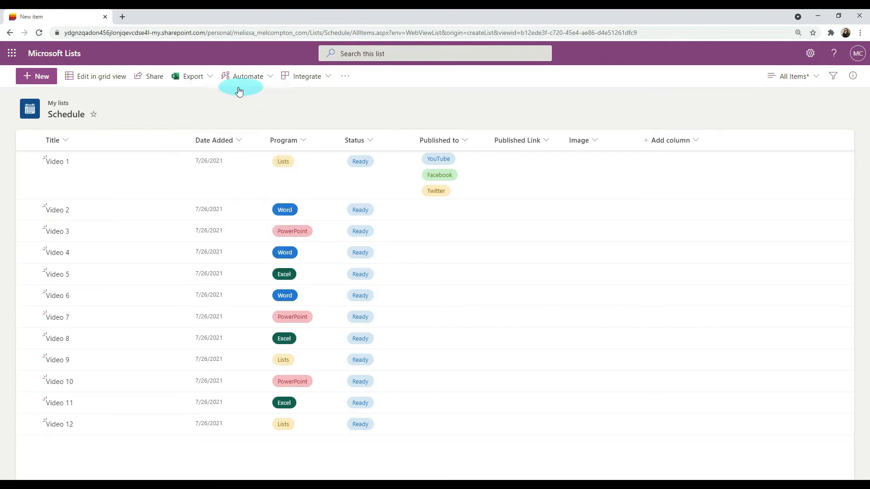
Step: Examine the list's export formats, its reminder and rule automation options, and its Power Apps, Power Automate and Power BI integrations
{"action": "left_click", "coordinate": [210, 80]}
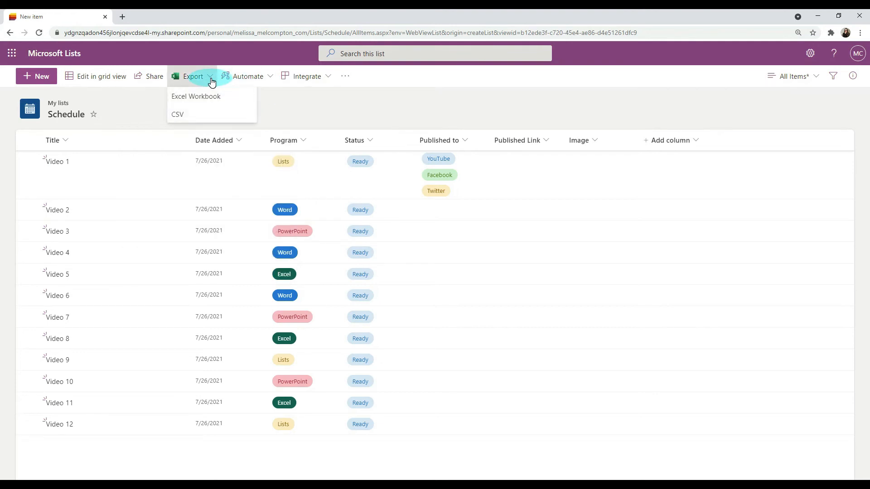
{"action": "left_click", "coordinate": [271, 78]}
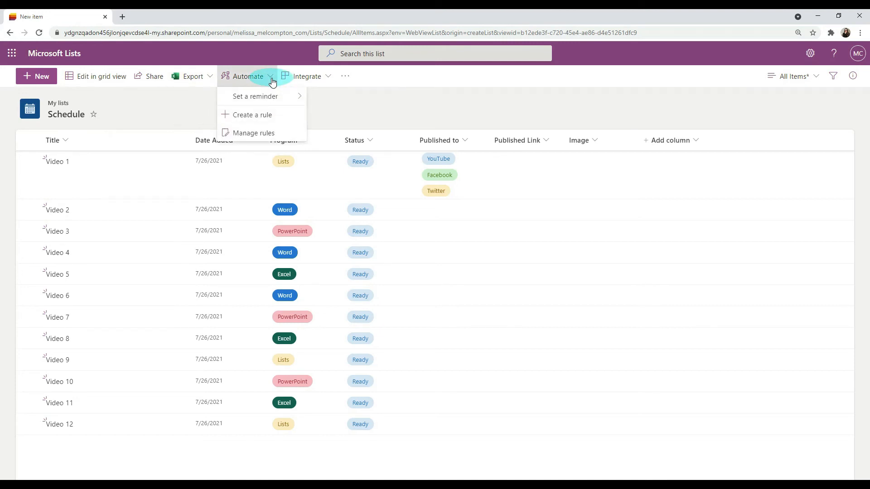
{"action": "mouse_move", "coordinate": [272, 95]}
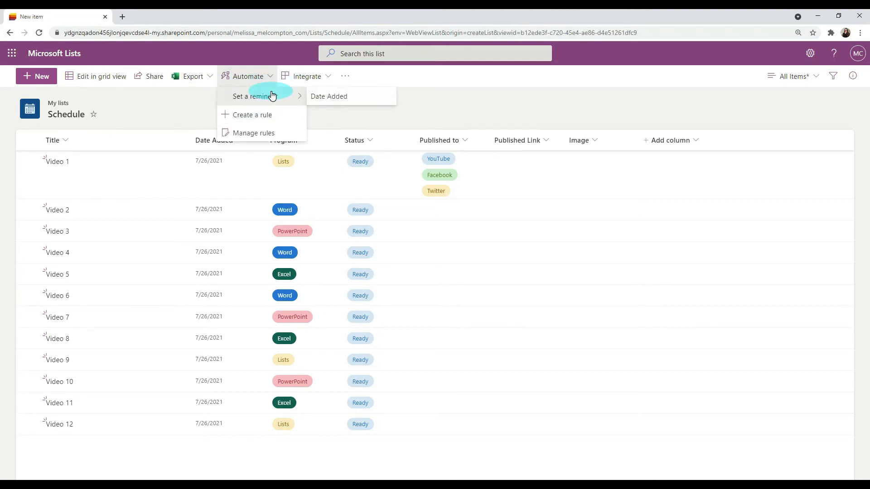
{"action": "left_click", "coordinate": [328, 78]}
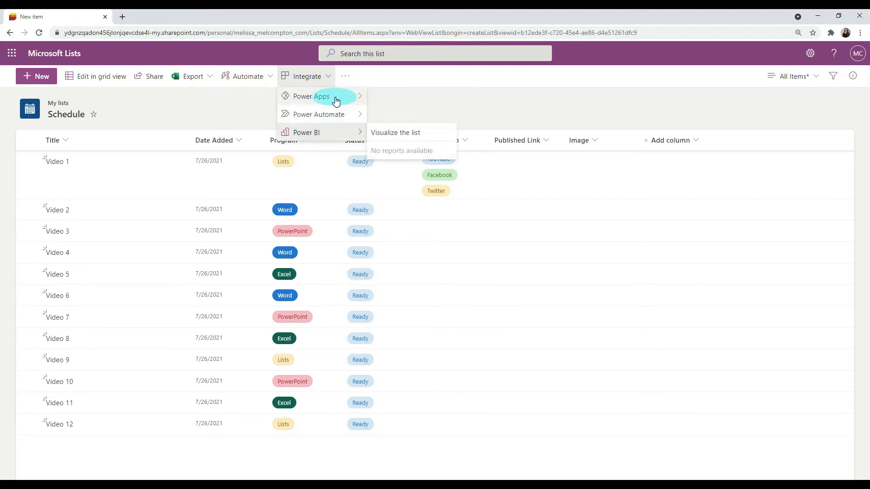
{"action": "left_click", "coordinate": [506, 100]}
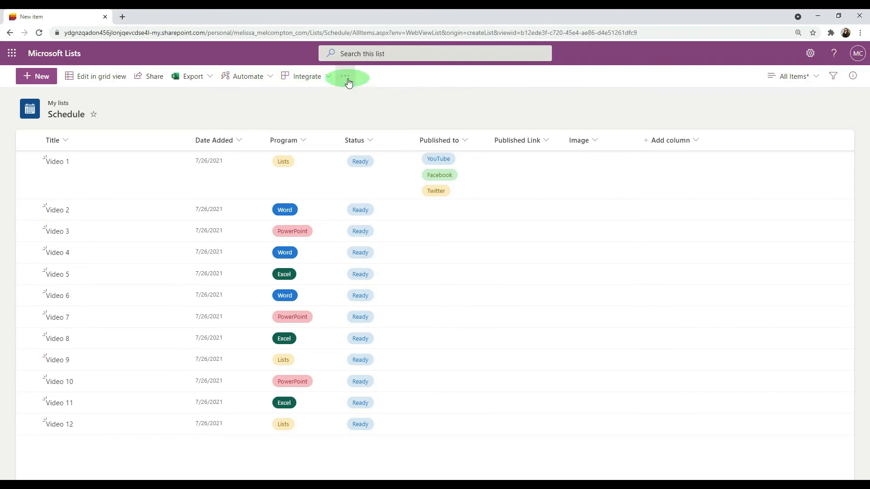
Step: Try the daily and weekly summary frequencies for an alert on item changes, and cancel without creating the alert
{"action": "left_click", "coordinate": [347, 77]}
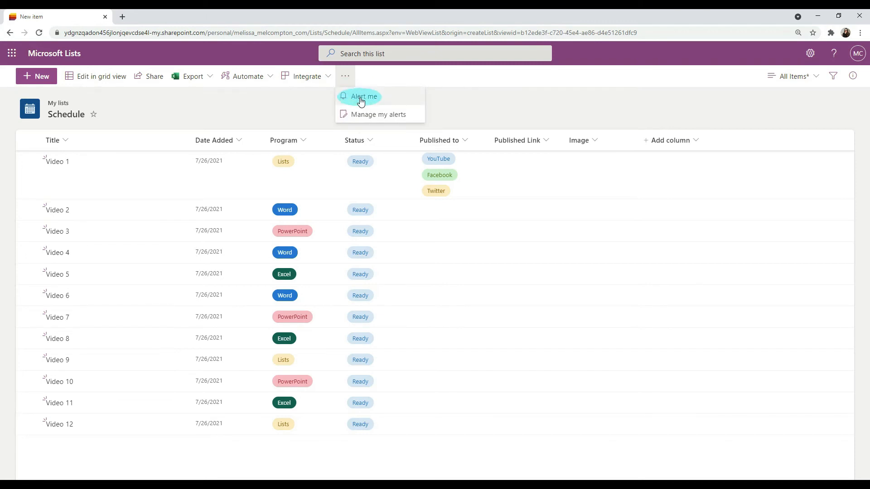
{"action": "left_click", "coordinate": [361, 97]}
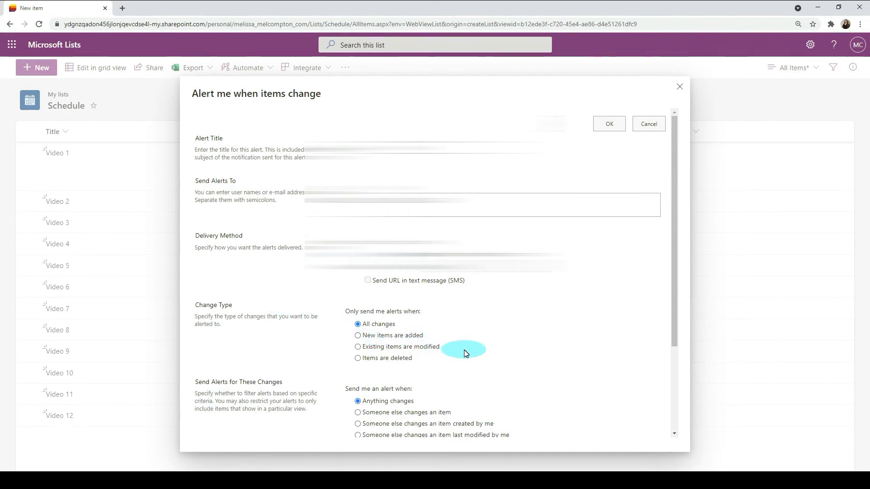
{"action": "scroll", "coordinate": [464, 351], "scroll_direction": "down", "scroll_amount": 3}
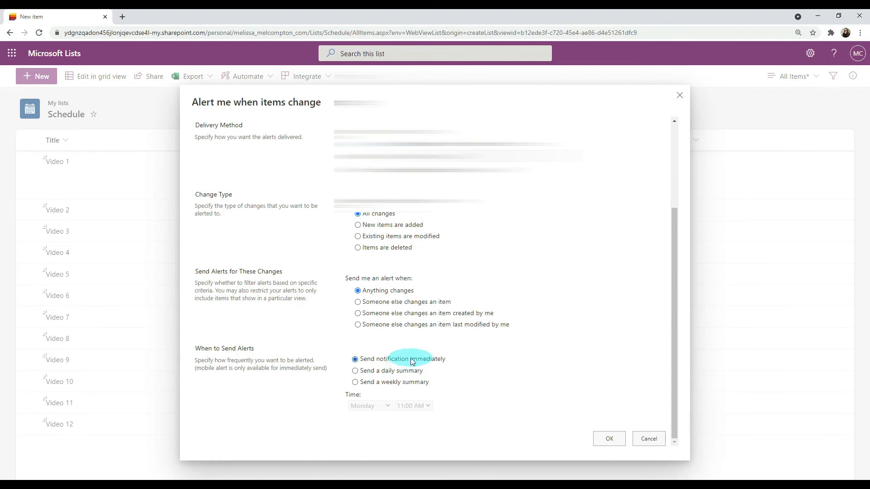
{"action": "left_click", "coordinate": [407, 372]}
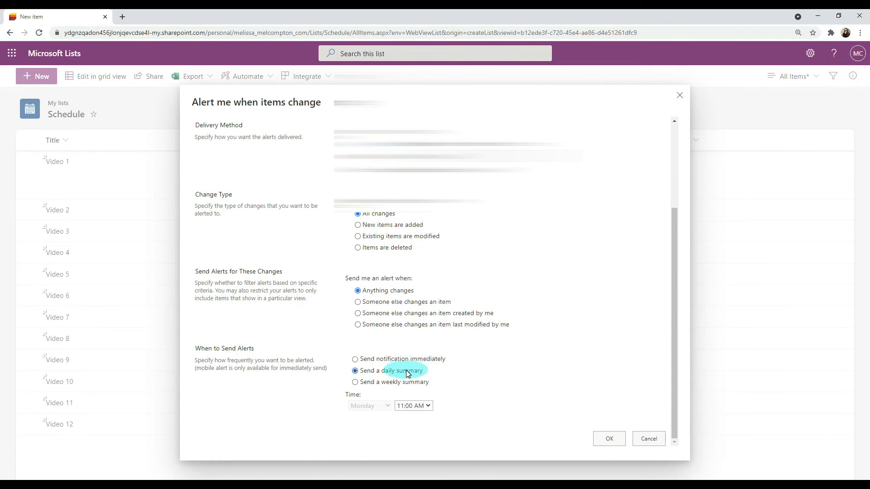
{"action": "left_click", "coordinate": [396, 382]}
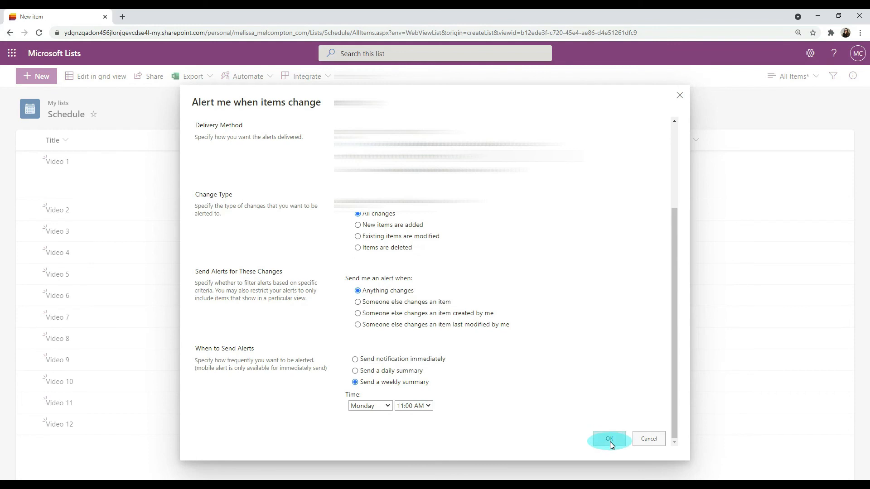
{"action": "left_click", "coordinate": [648, 439]}
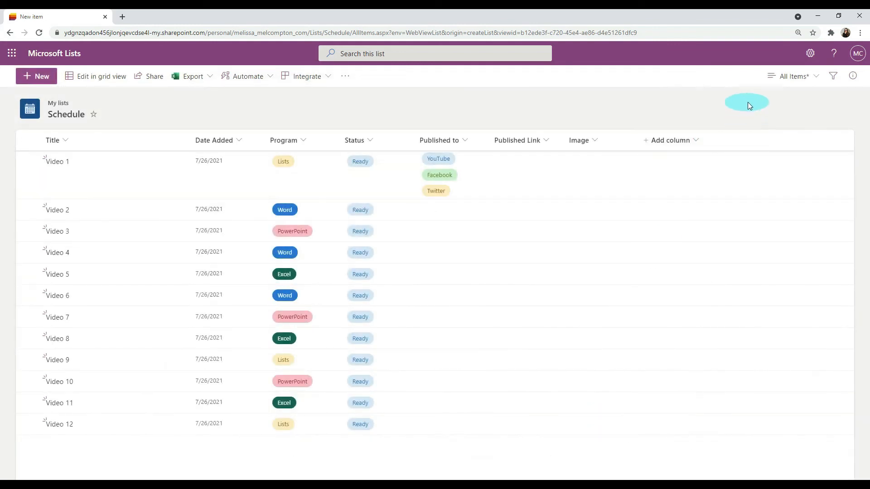
Step: Preview the Schedule list in the Compact List and Gallery layouts and return to the List layout
{"action": "left_click", "coordinate": [773, 81]}
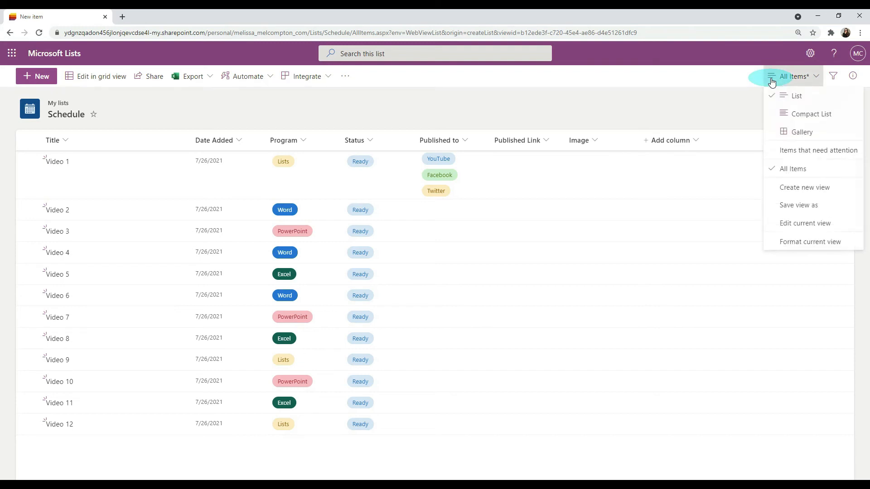
{"action": "left_click", "coordinate": [798, 114]}
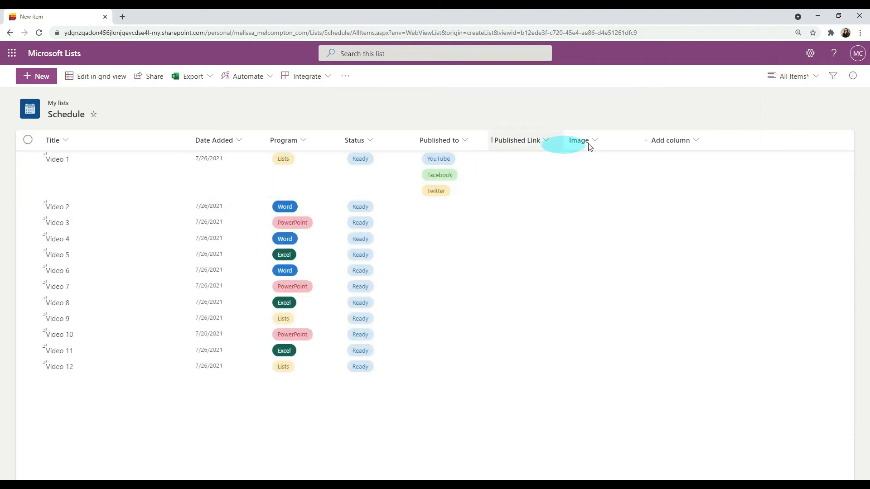
{"action": "left_click", "coordinate": [815, 78]}
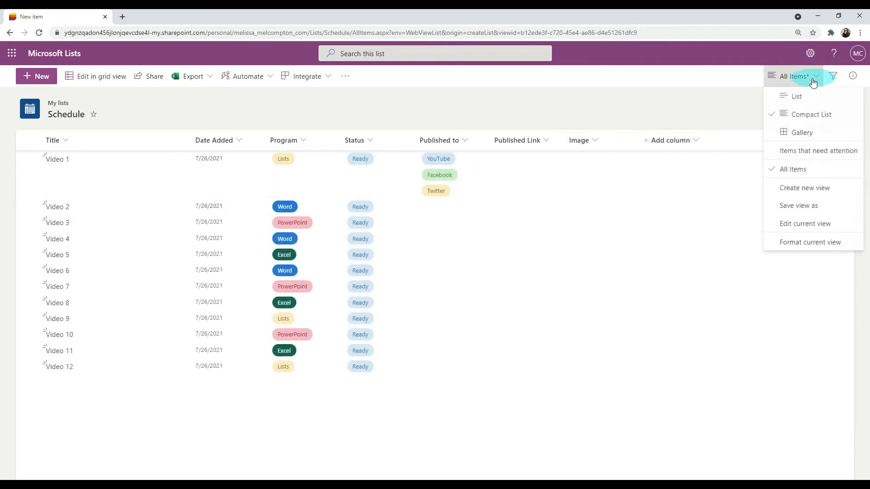
{"action": "left_click", "coordinate": [801, 131]}
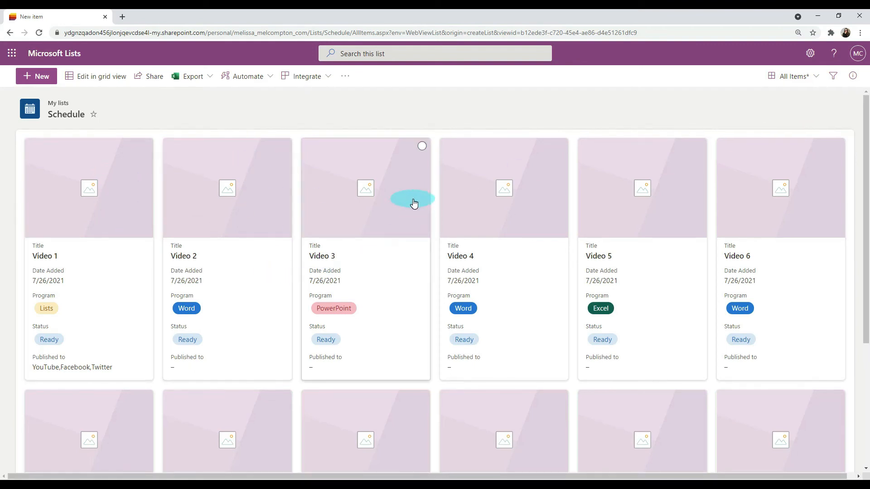
{"action": "left_click", "coordinate": [815, 82]}
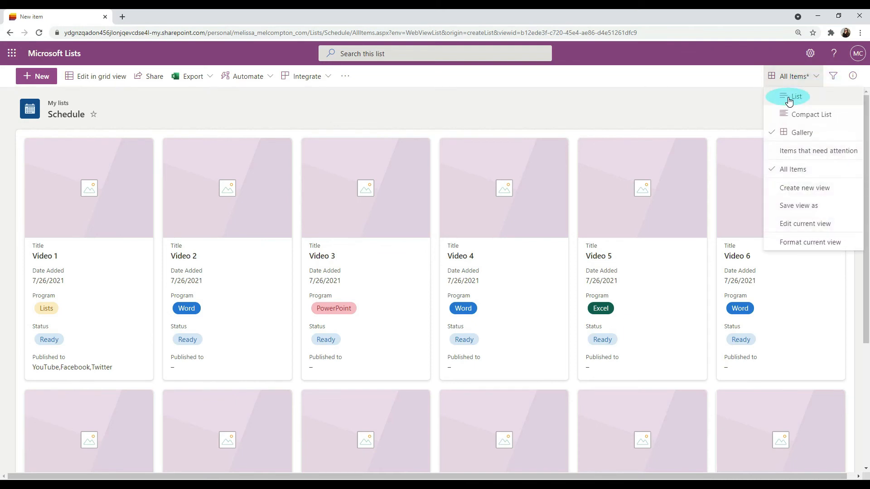
{"action": "left_click", "coordinate": [789, 98]}
Step: View the items that need attention and return to the All Items view
{"action": "left_click", "coordinate": [817, 80]}
{"action": "left_click", "coordinate": [801, 153]}
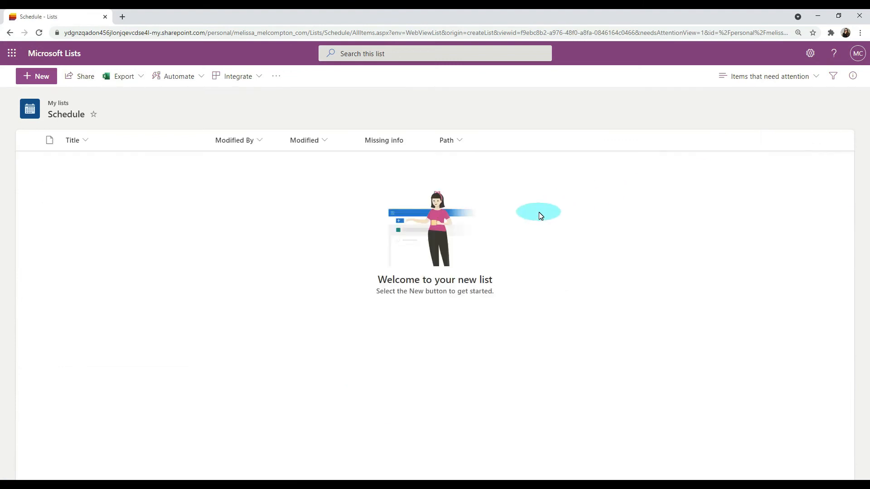
{"action": "left_click", "coordinate": [817, 80]}
{"action": "left_click", "coordinate": [752, 169]}
Step: Examine the form for creating a new view and the settings of the All Items view, cancelling both without changes
{"action": "left_click", "coordinate": [818, 78]}
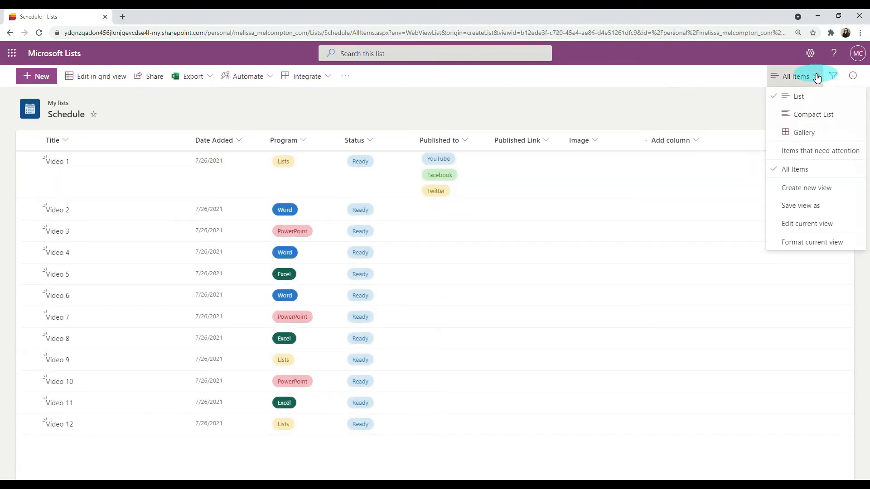
{"action": "left_click", "coordinate": [804, 188]}
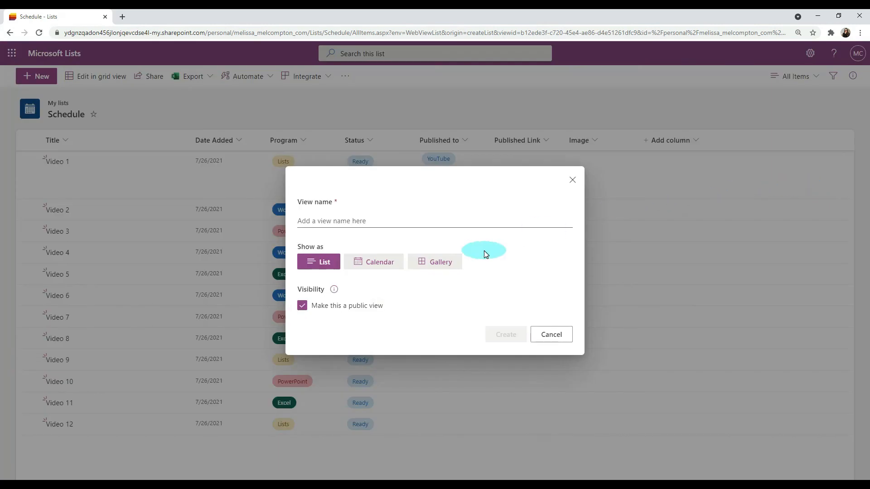
{"action": "left_click", "coordinate": [551, 334]}
{"action": "left_click", "coordinate": [796, 76]}
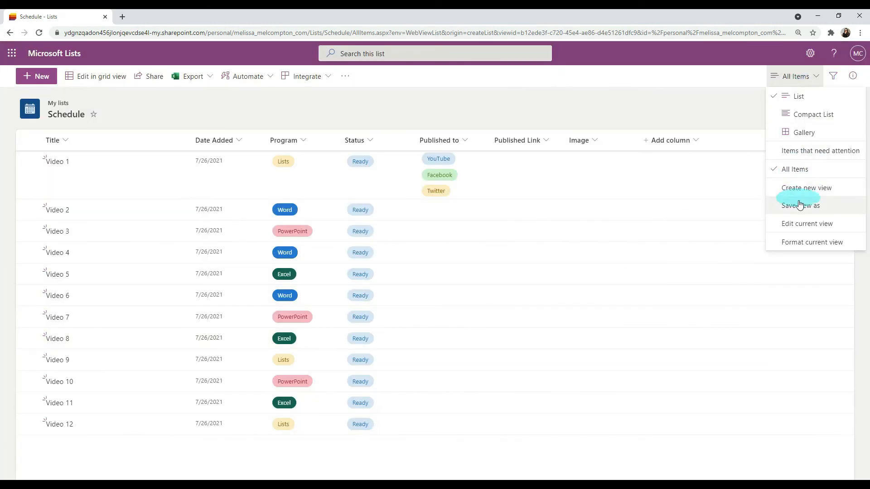
{"action": "left_click", "coordinate": [800, 230]}
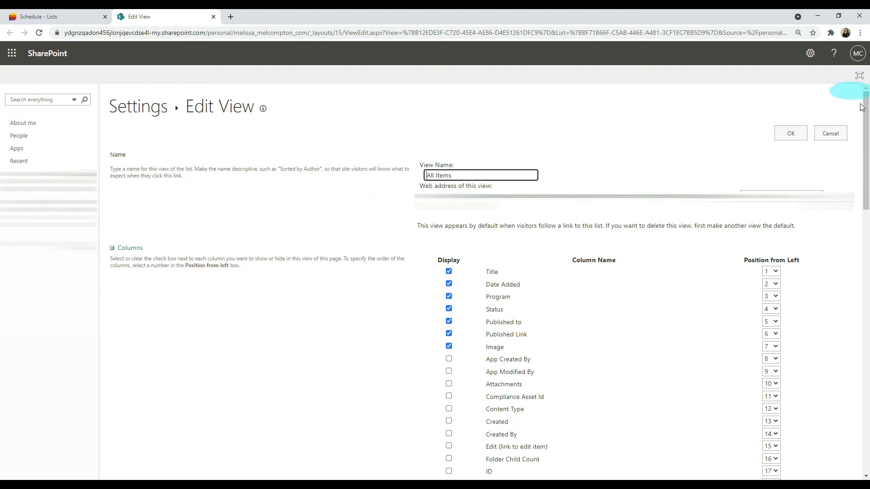
{"action": "left_click", "coordinate": [833, 137]}
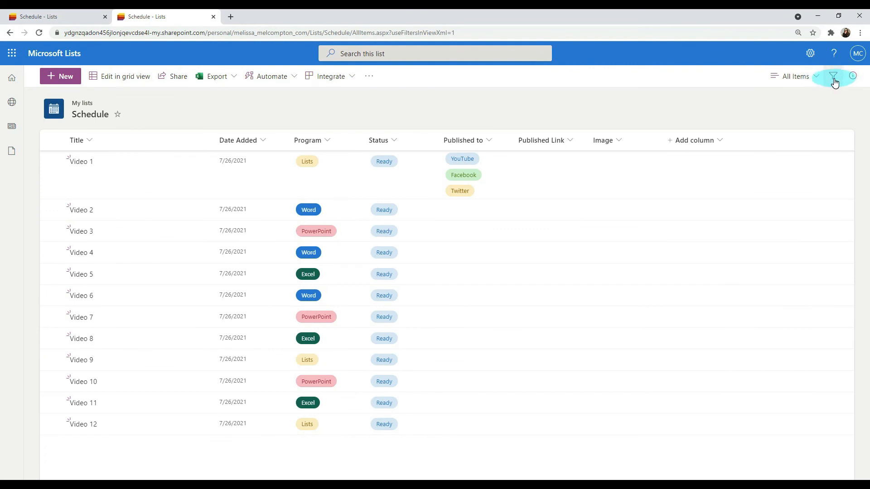
Step: Examine the list's filter choices and the pin and remove options for the Program filter, without filtering anything
{"action": "left_click", "coordinate": [833, 77]}
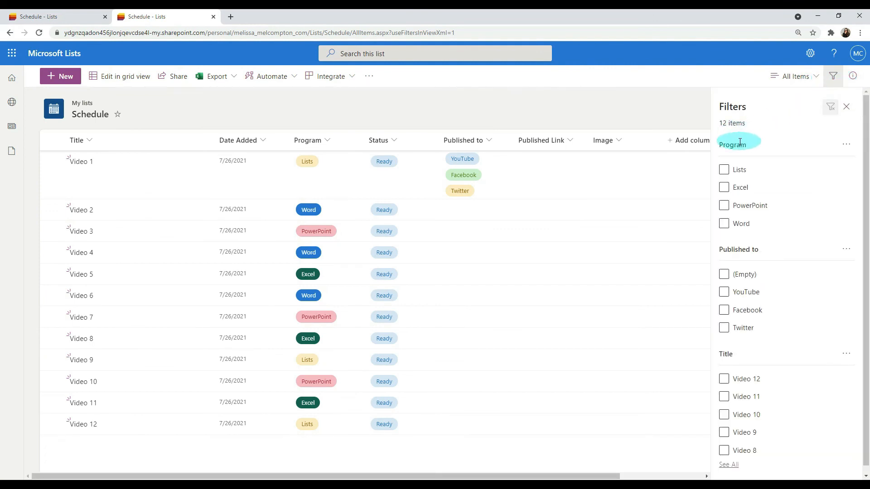
{"action": "left_click", "coordinate": [836, 188]}
{"action": "left_click", "coordinate": [846, 144]}
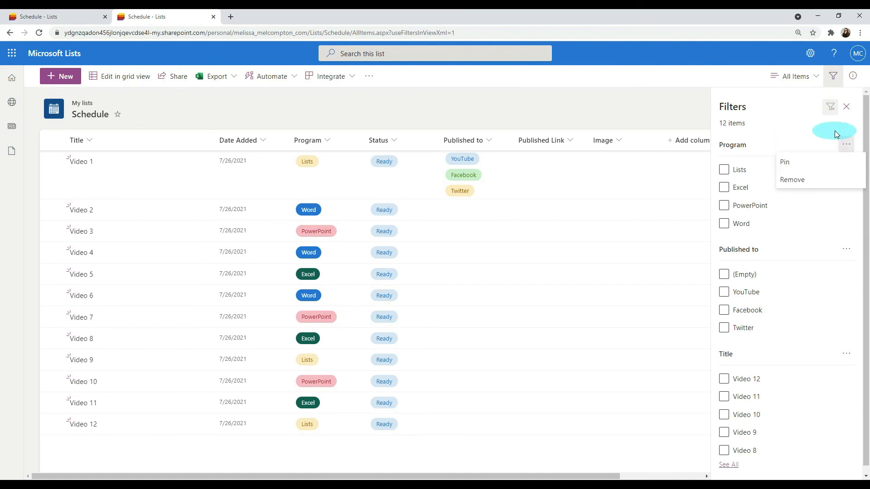
{"action": "left_click", "coordinate": [848, 110]}
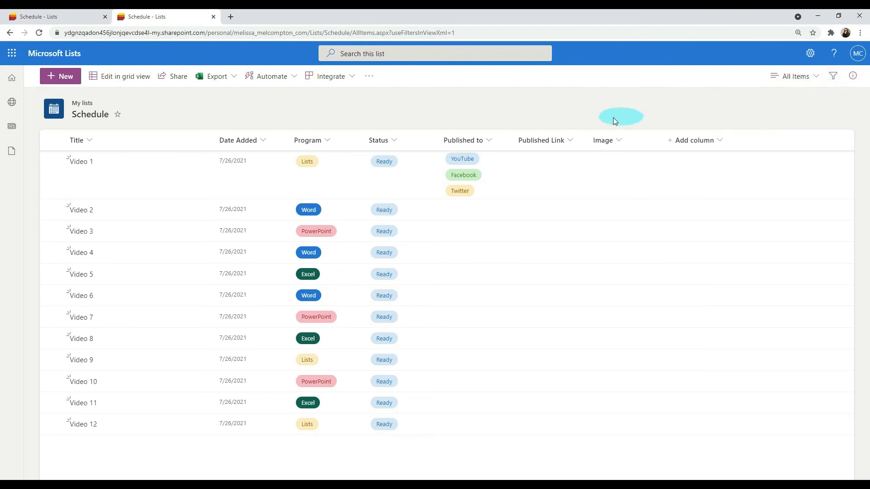
Step: Examine the sorting options and filter values of the Title column without applying a filter
{"action": "left_click", "coordinate": [90, 141]}
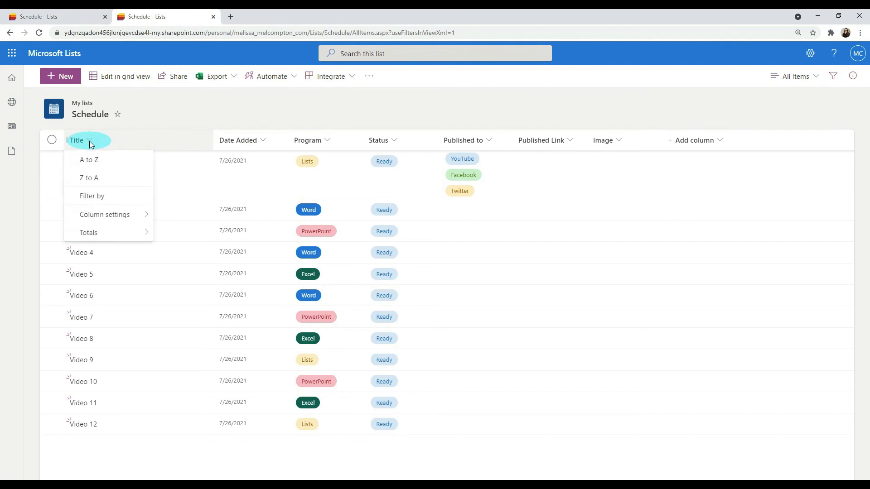
{"action": "left_click", "coordinate": [107, 204]}
{"action": "left_click", "coordinate": [741, 99]}
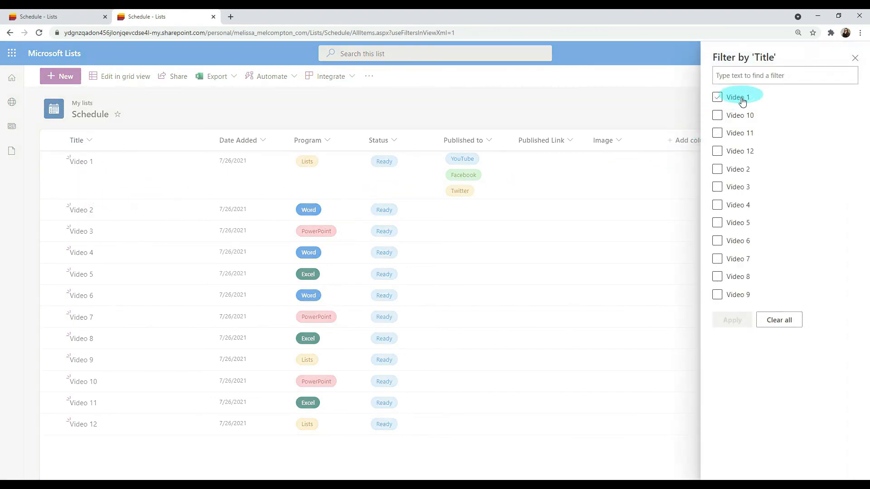
{"action": "left_click", "coordinate": [862, 61]}
Step: Filter the list by the Program column to show only Excel items
{"action": "left_click", "coordinate": [327, 140]}
{"action": "left_click", "coordinate": [325, 198]}
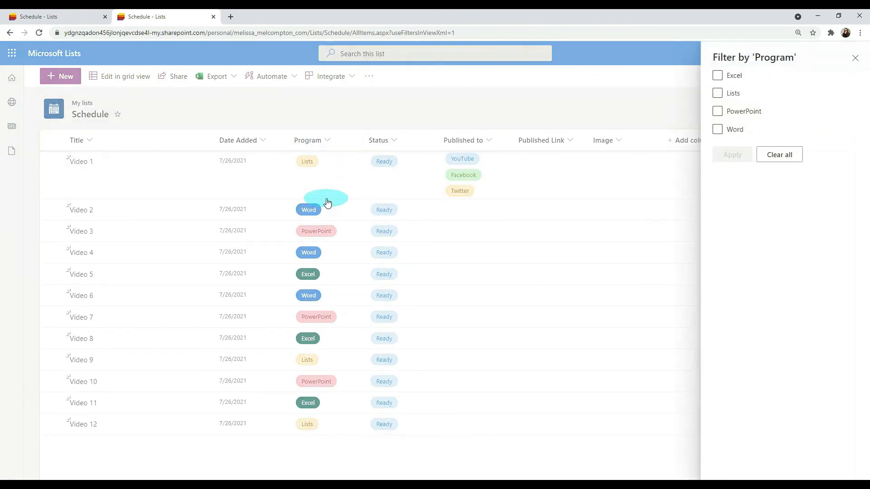
{"action": "left_click", "coordinate": [718, 75]}
{"action": "left_click", "coordinate": [737, 155]}
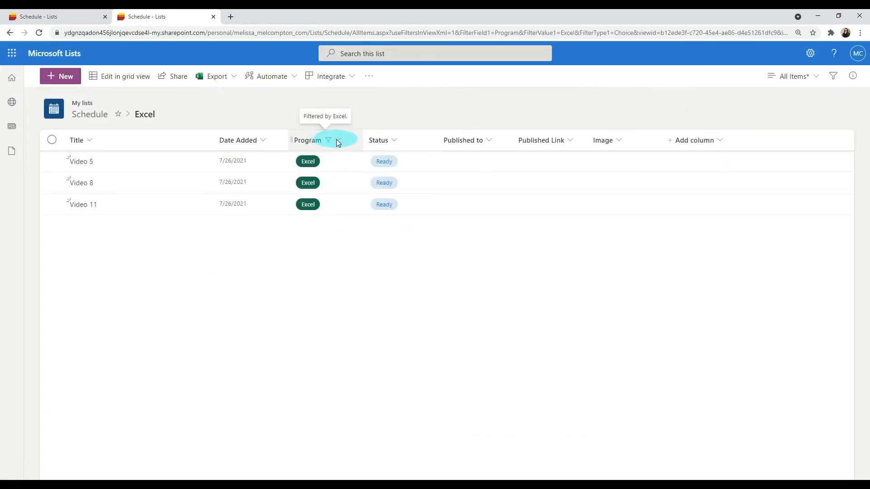
Step: Remove the Excel filter from the Program column so all items are listed
{"action": "left_click", "coordinate": [334, 140]}
{"action": "left_click", "coordinate": [341, 198]}
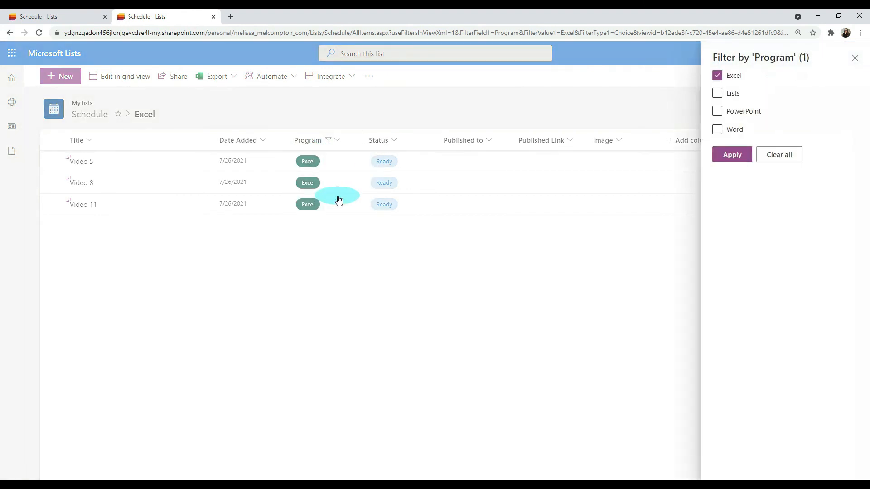
{"action": "left_click", "coordinate": [717, 75]}
{"action": "left_click", "coordinate": [746, 155]}
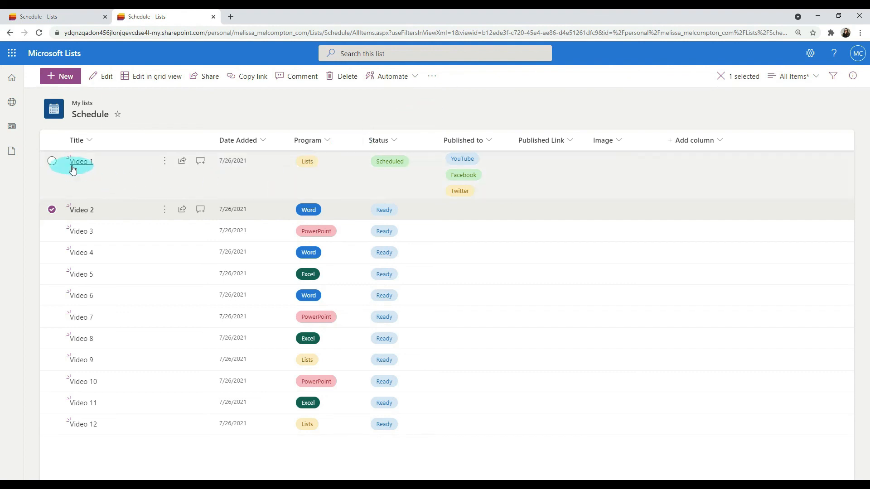
Step: Open the details of the Video 1 item
{"action": "left_click", "coordinate": [81, 162]}
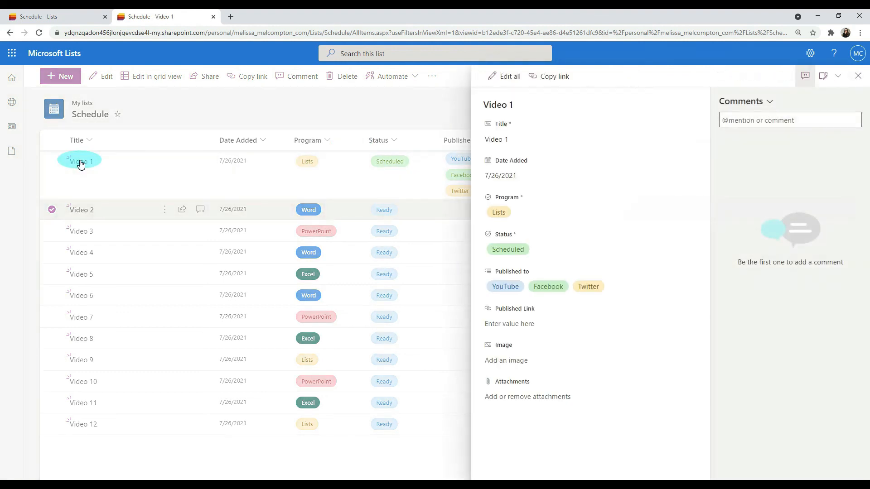